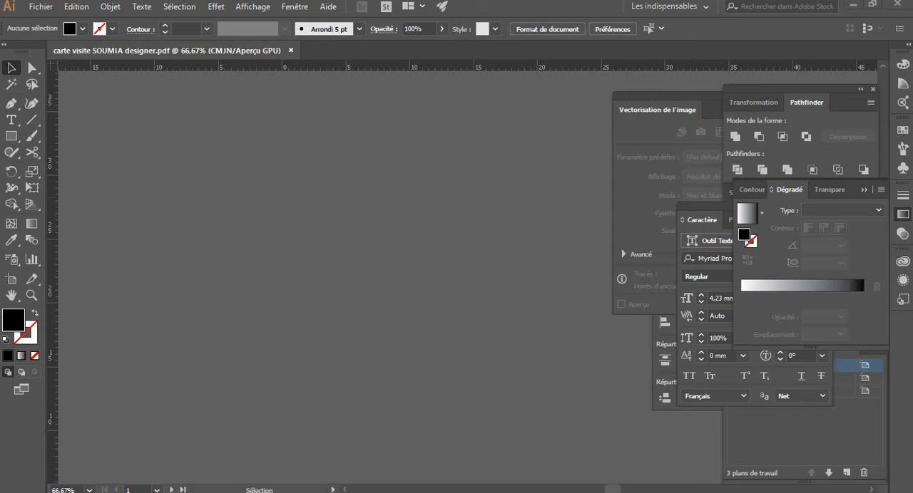
Set up a new print document in centimetres, 21 wide by 29.7 high, and open its additional settings
left_click(40, 7)
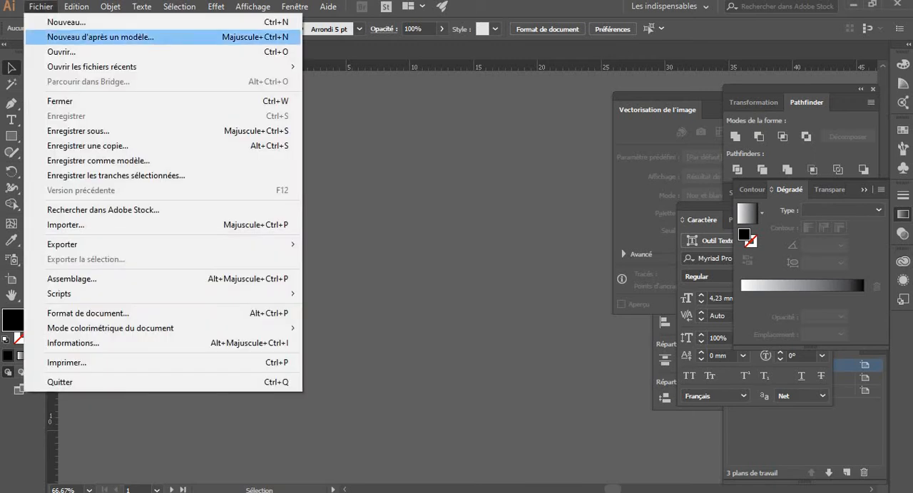
left_click(66, 22)
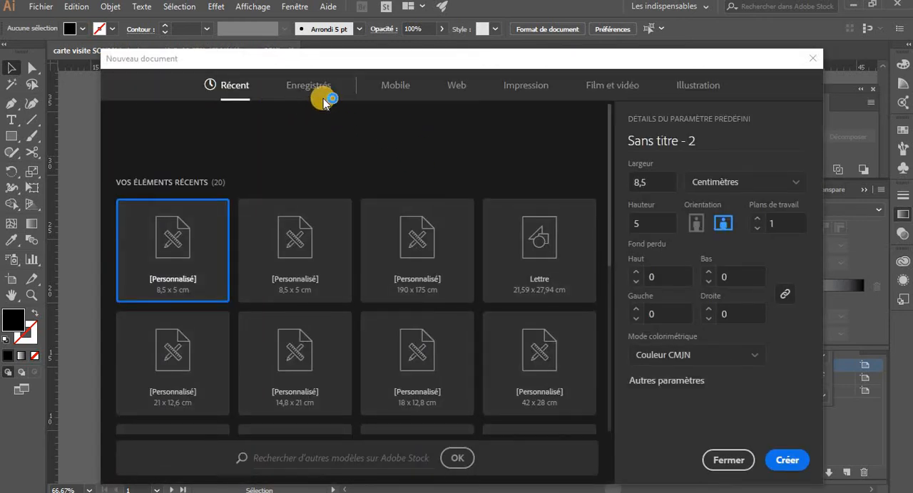
left_click(548, 98)
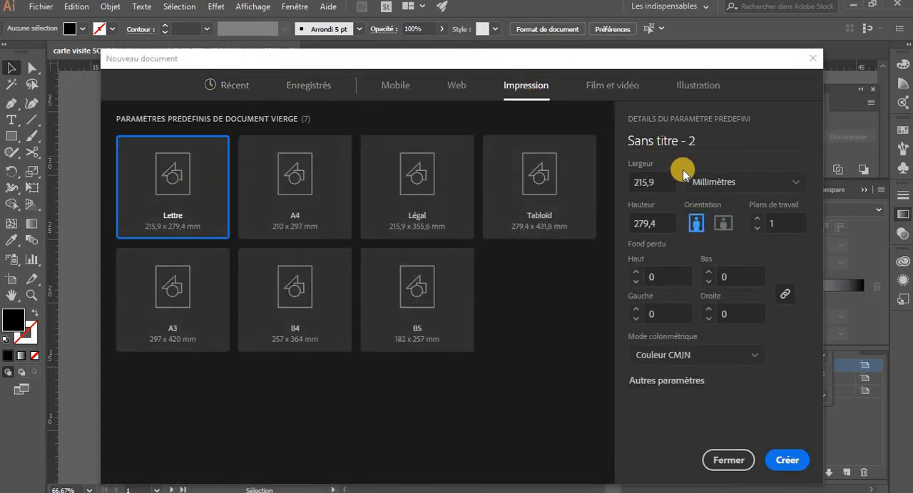
left_click(721, 184)
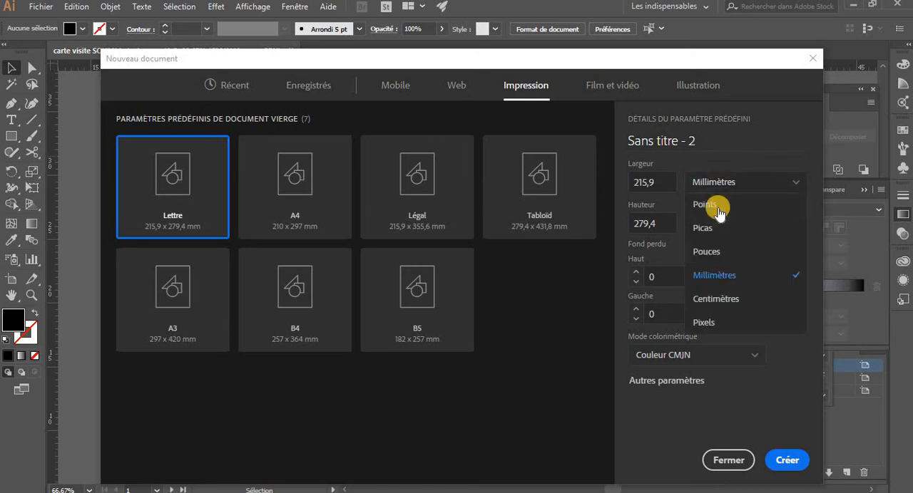
left_click(715, 299)
left_click_drag(657, 182, 617, 184)
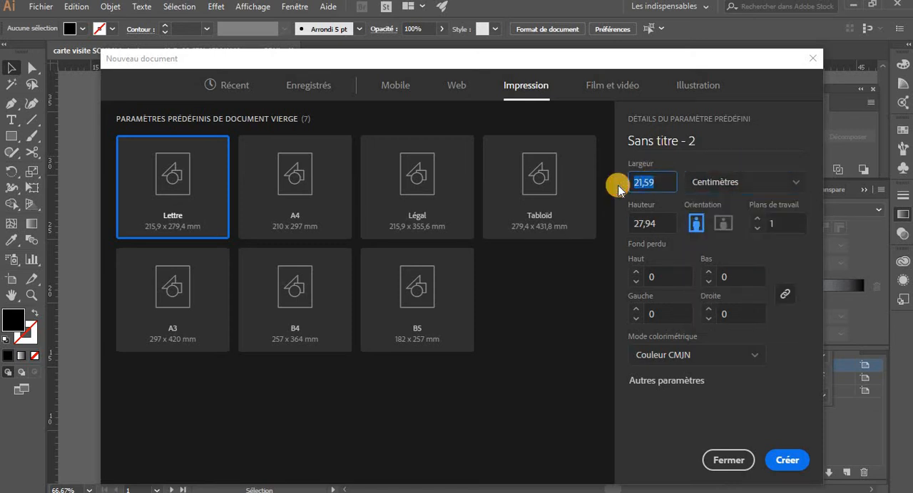
type("21")
key("Tab")
type("29.7")
left_click(670, 381)
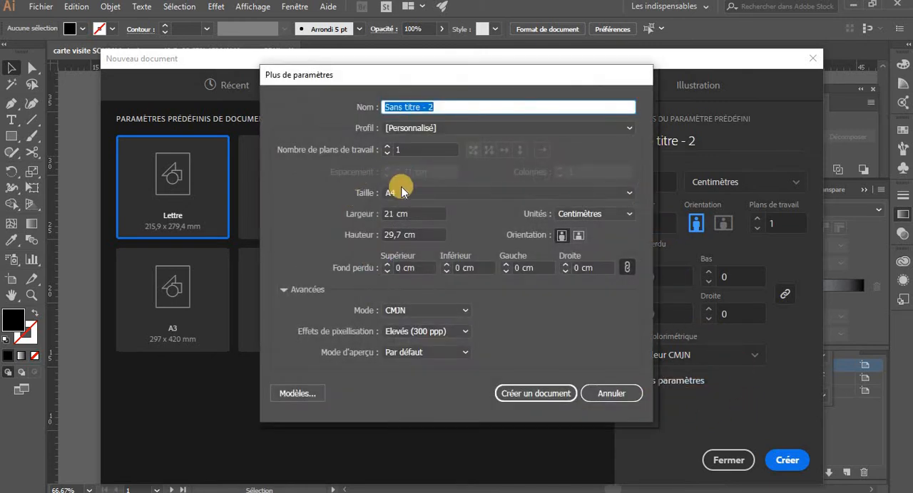
Try different numbers of artboards for the new document, raising the count to 4 and lowering it back to 1
left_click(389, 146)
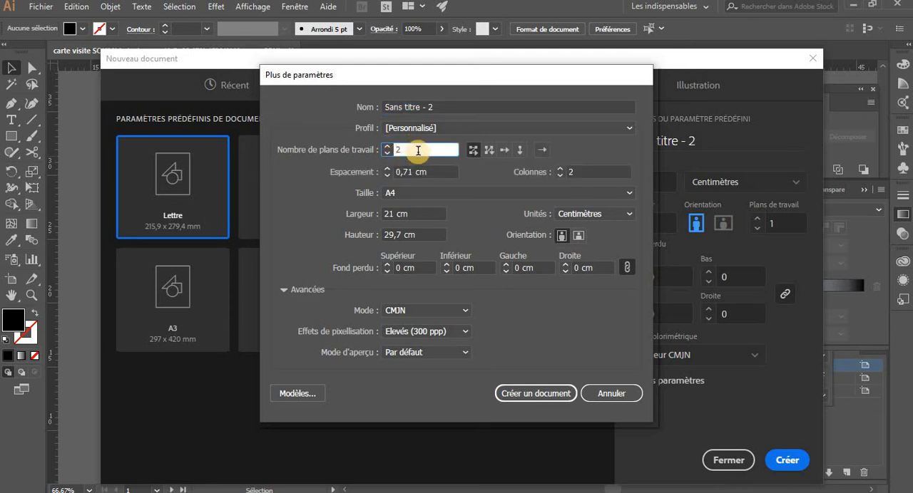
left_click(389, 149)
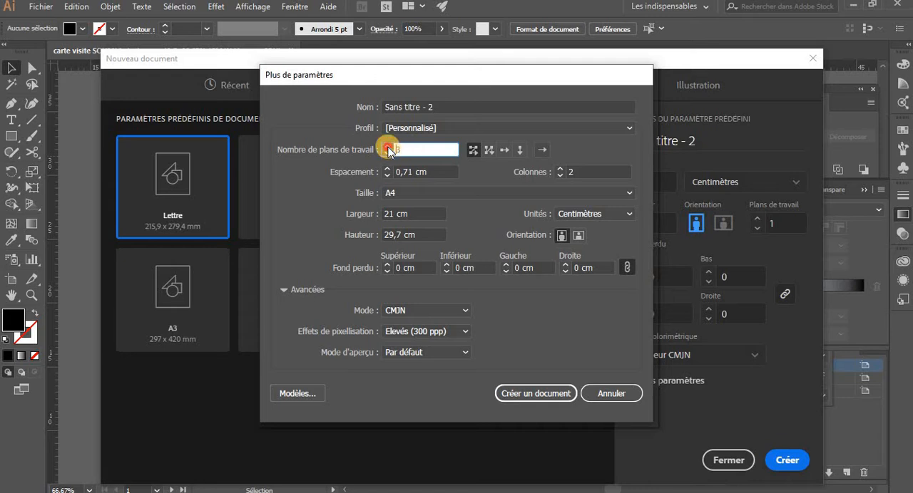
left_click(385, 148)
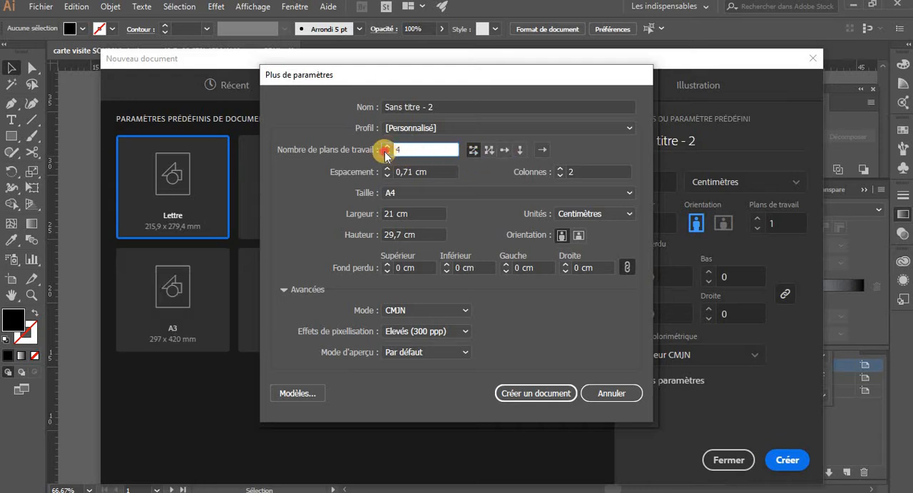
left_click(386, 152)
left_click(386, 153)
left_click(386, 153)
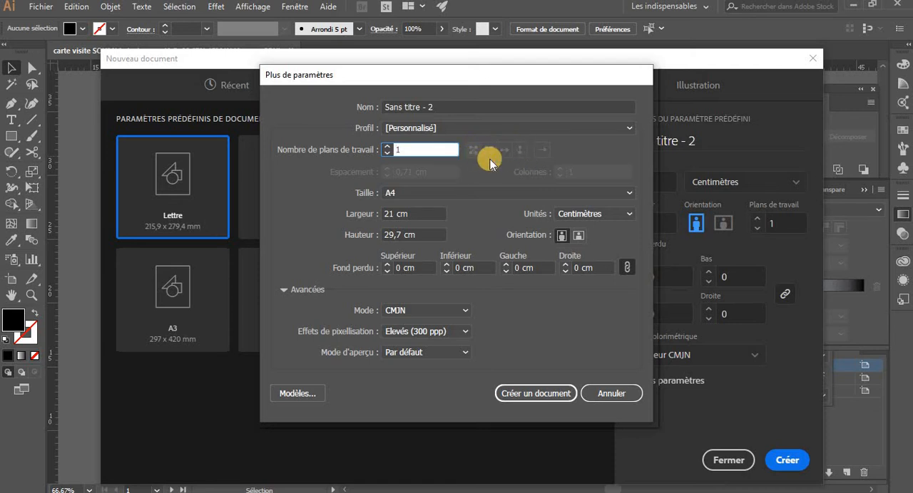
left_click(386, 146)
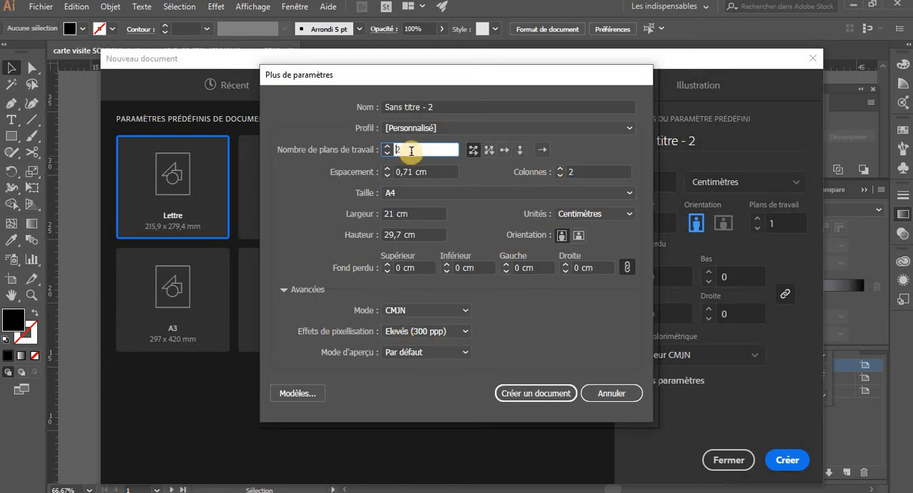
left_click(387, 148)
left_click(387, 147)
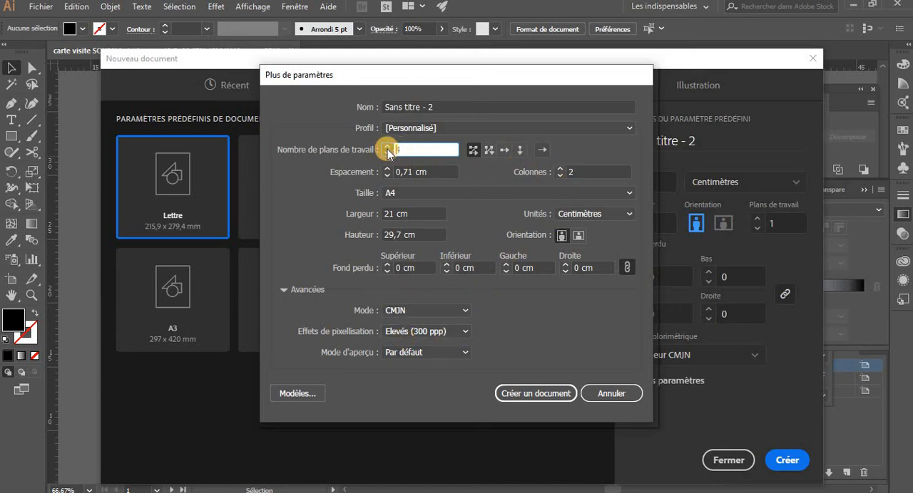
left_click(387, 147)
Set the number of artboards to 1 and create the document
type("1")
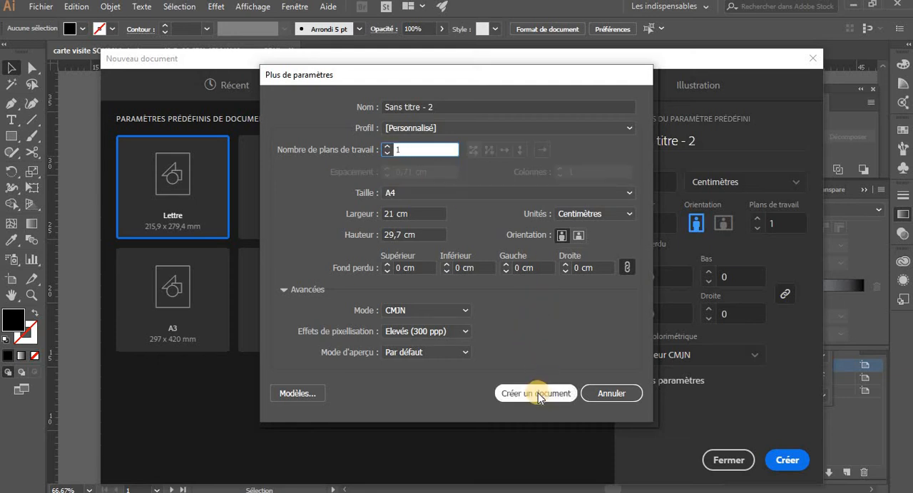
left_click(537, 393)
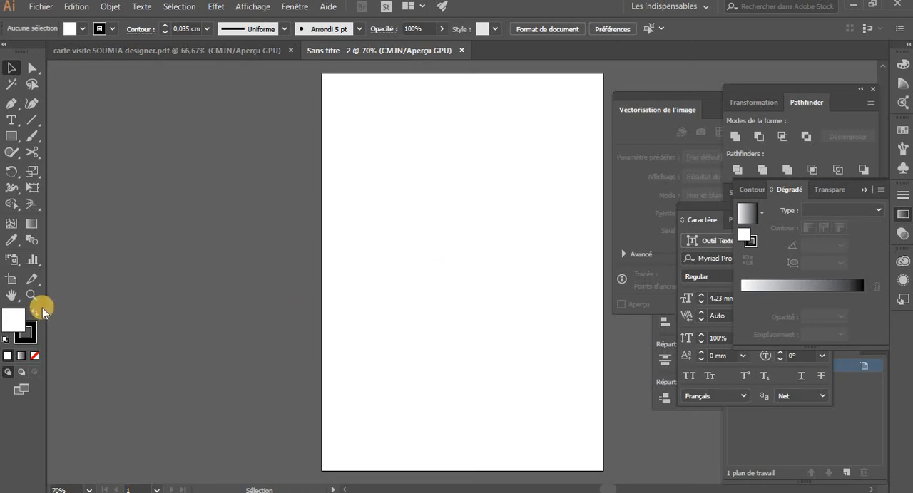
Try entering and leaving artboard editing mode with the Artboard tool
left_click(12, 277)
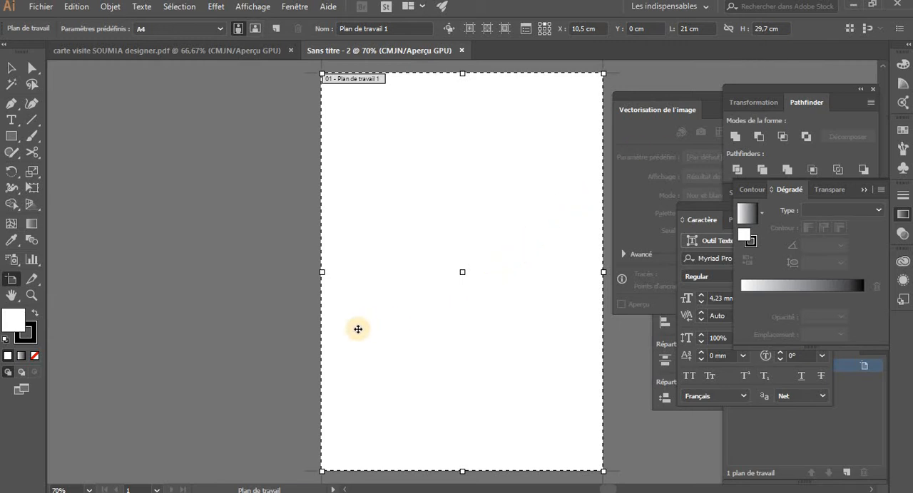
key("Escape")
key("shift+o")
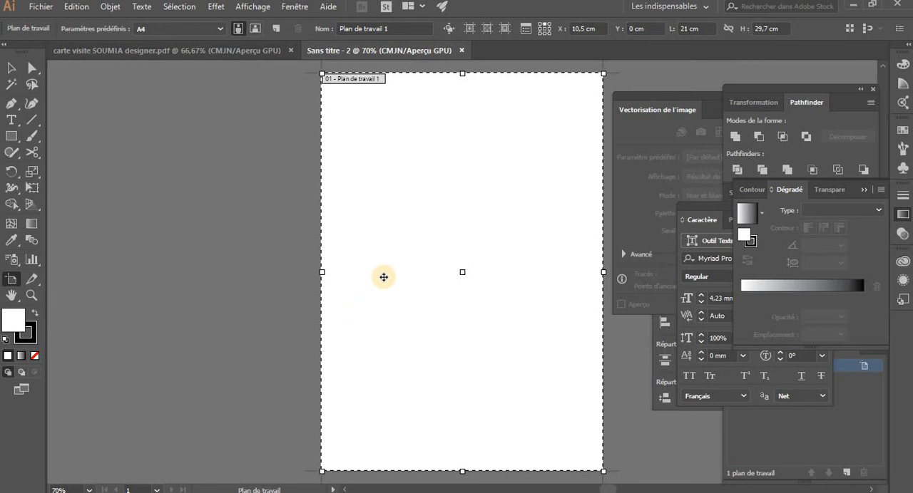
key("Escape")
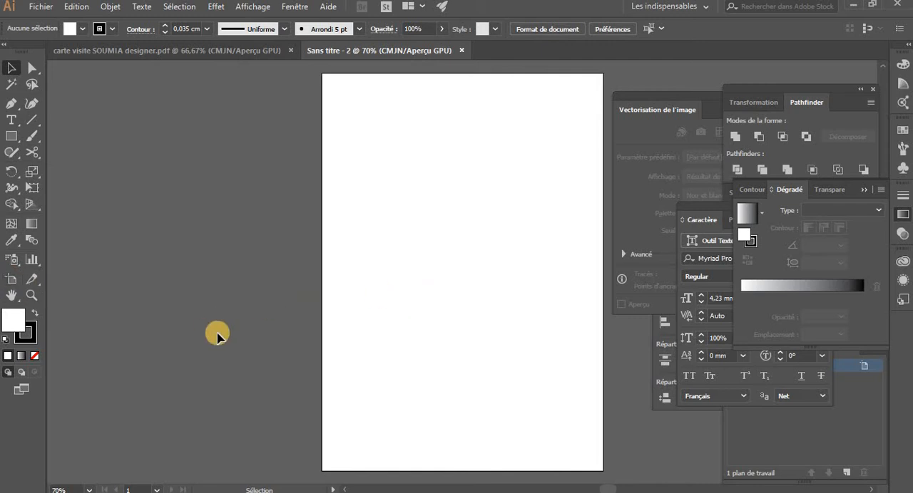
key("shift+o")
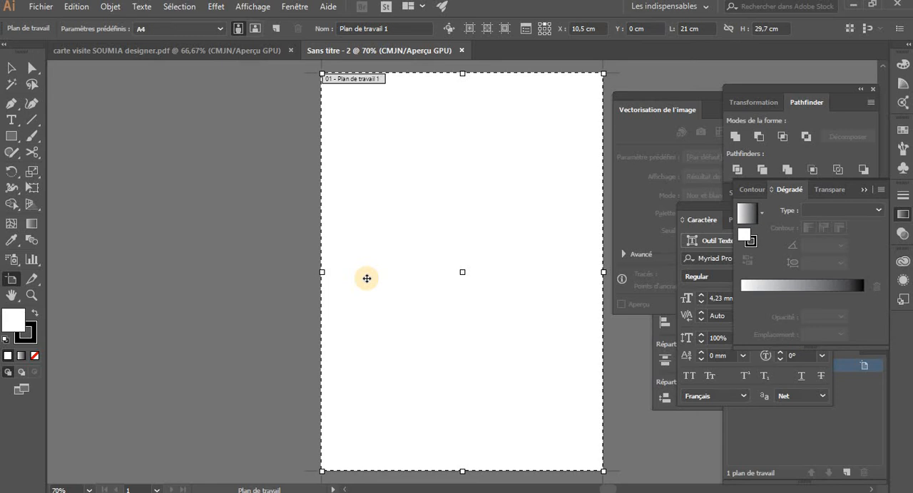
key("Escape")
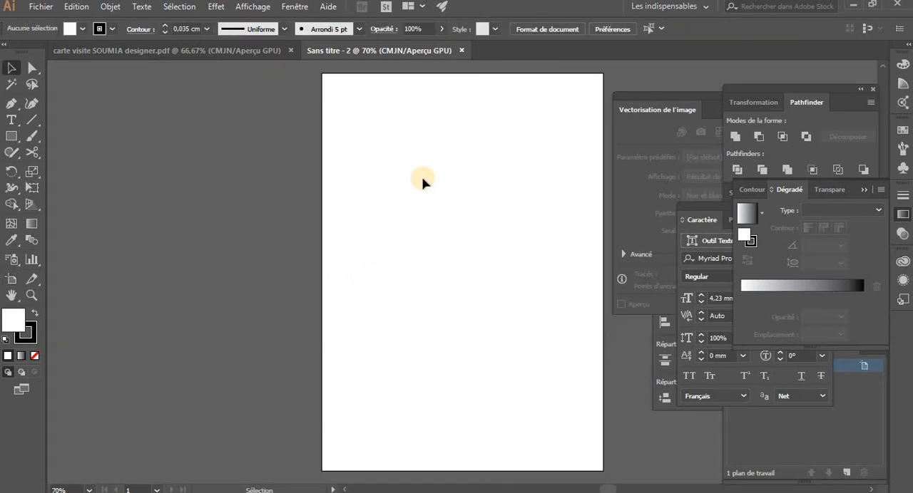
Try entering artboard editing from Document Setup, and return to the Selection tool
left_click(540, 29)
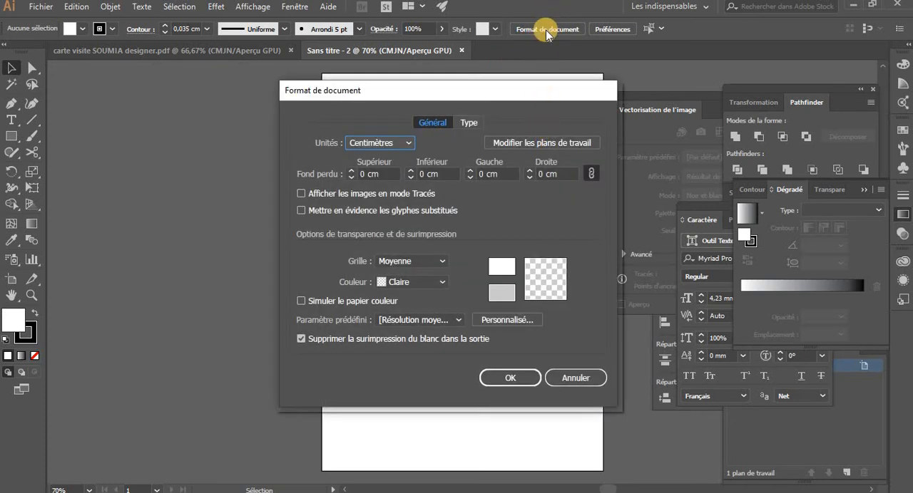
left_click(534, 143)
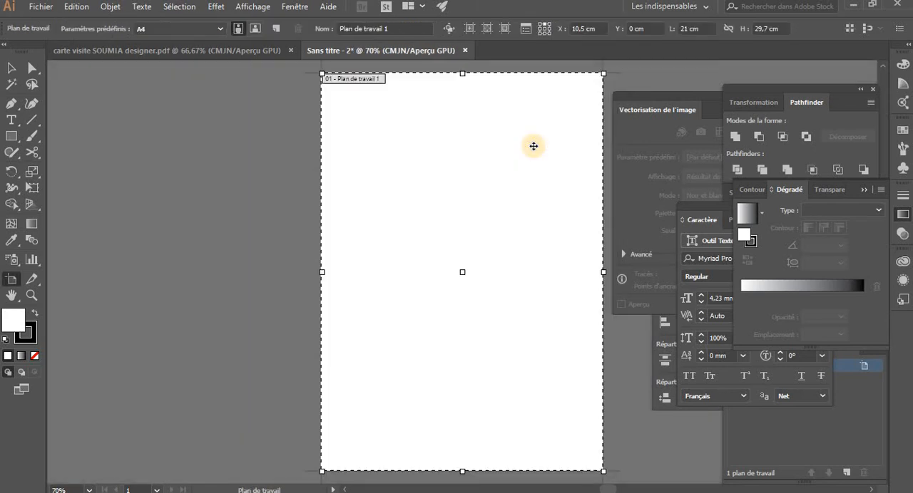
left_click(31, 294)
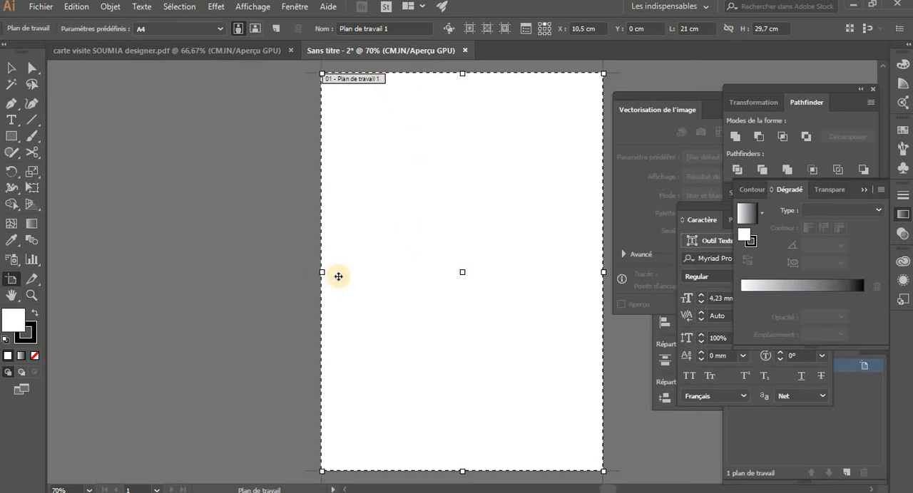
key("v")
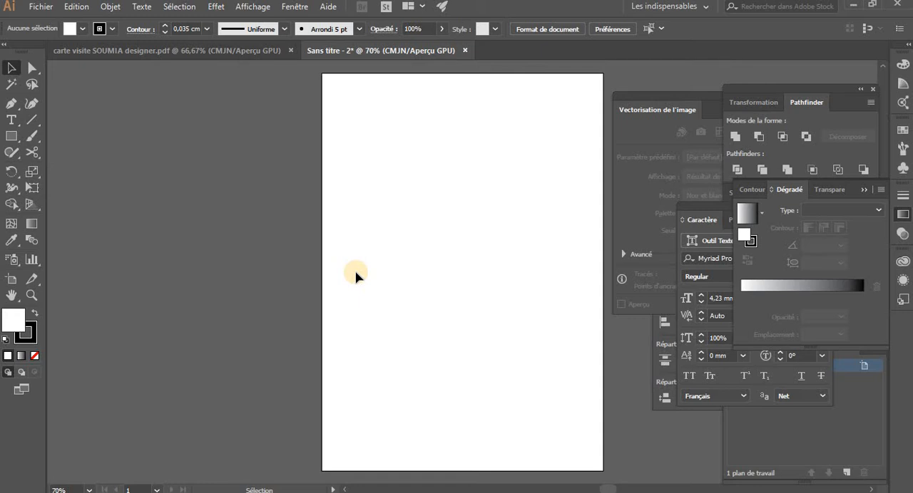
Try switching back and forth between the Artboard tool and the Selection tool
key("shift+o")
left_click(11, 68)
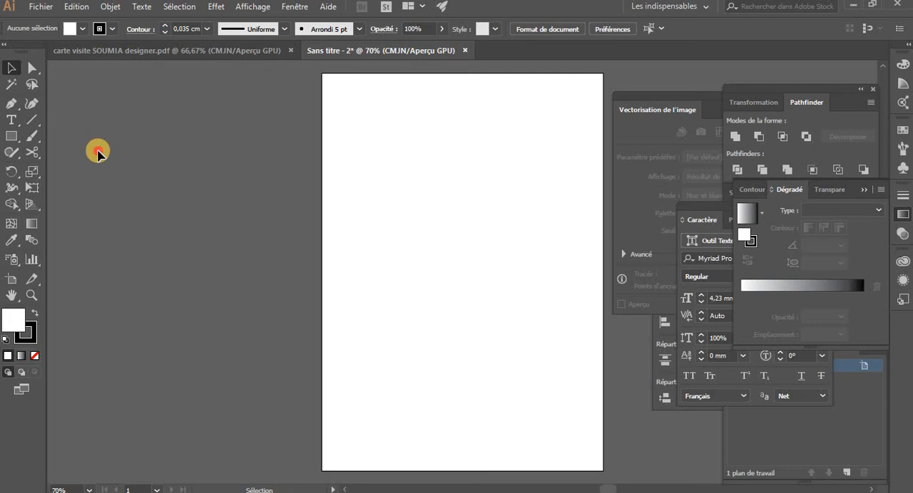
left_click(10, 284)
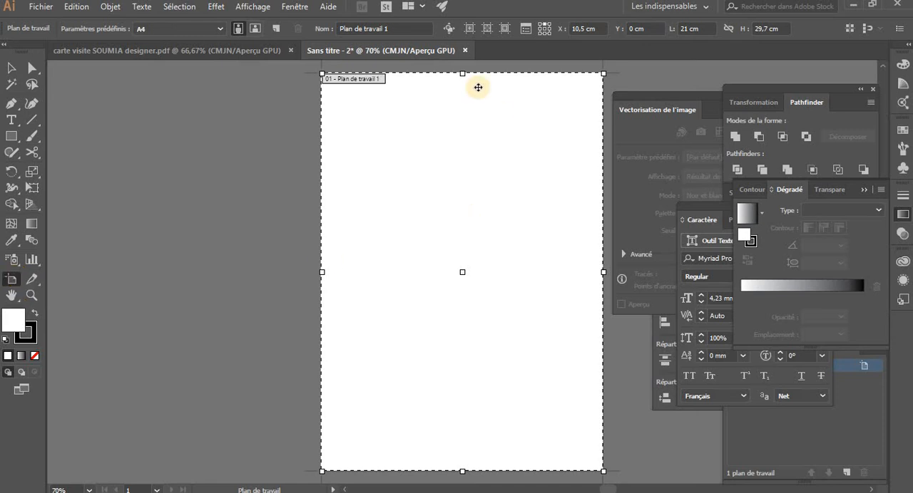
key("Escape")
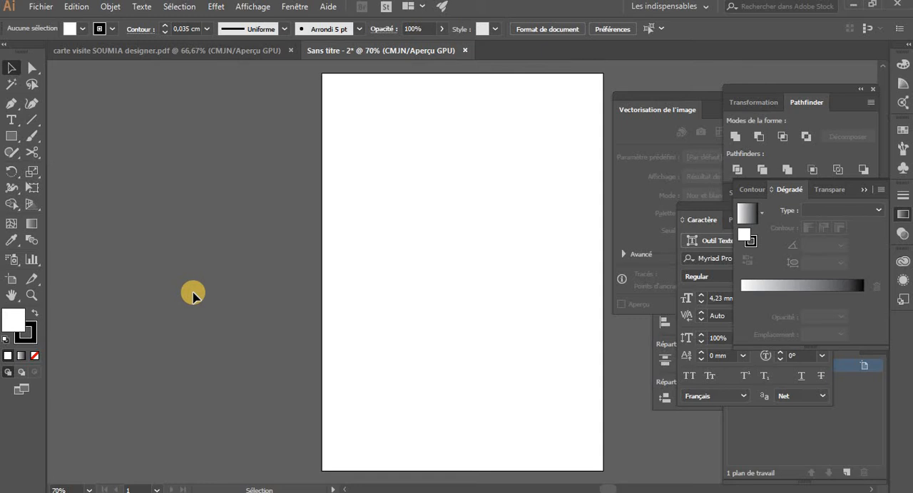
key("shift+o")
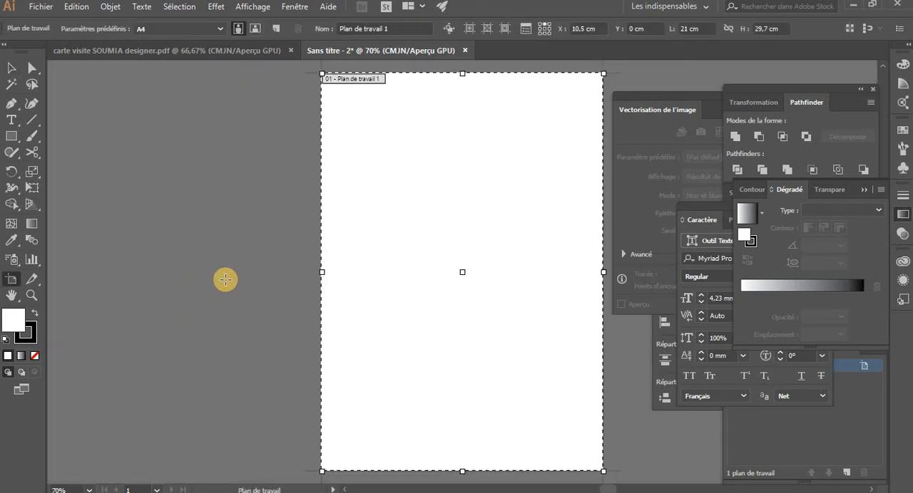
key("Escape")
Open artboard editing from Document Setup and review the list of preset artboard sizes
left_click(540, 29)
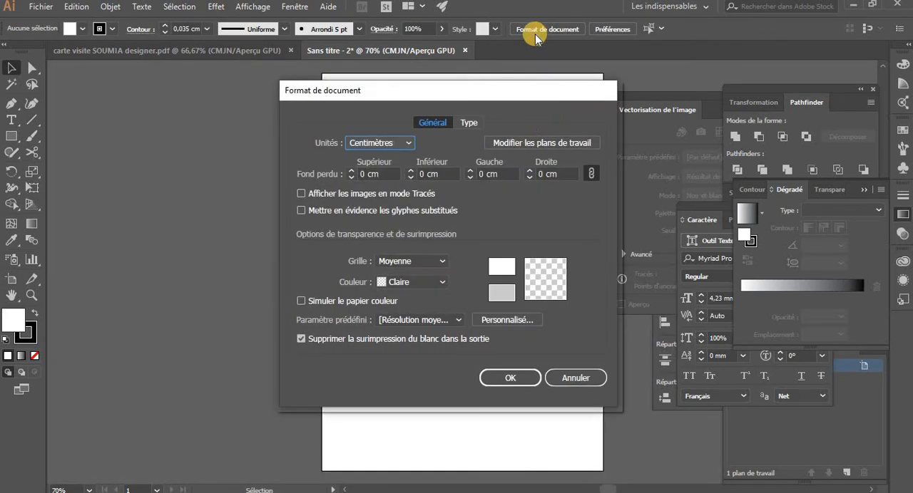
left_click(538, 147)
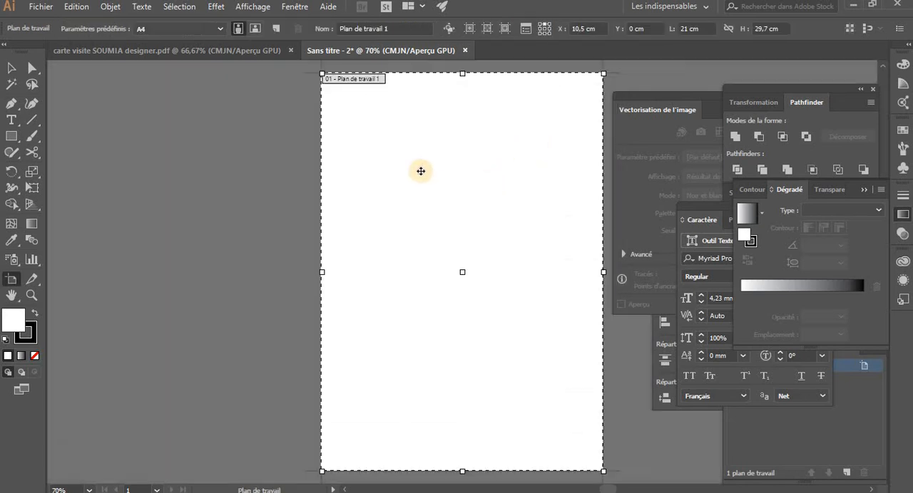
left_click(221, 29)
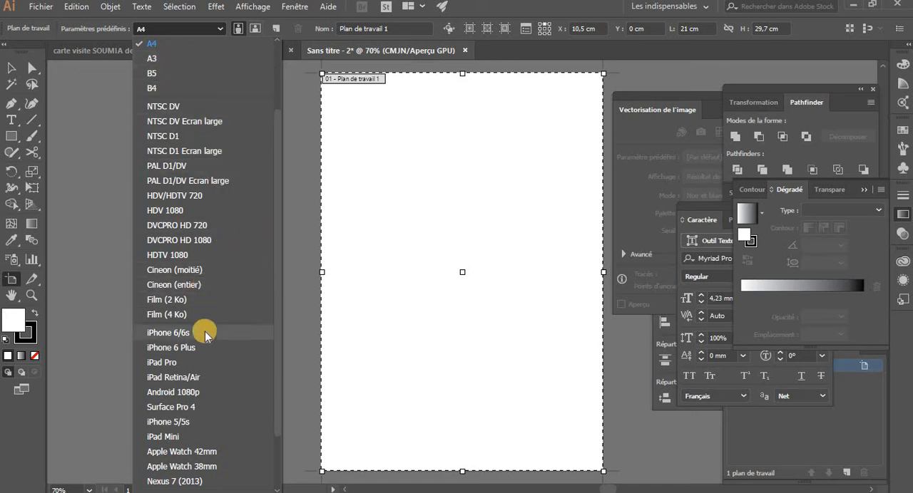
scroll(204, 331, "down", 2)
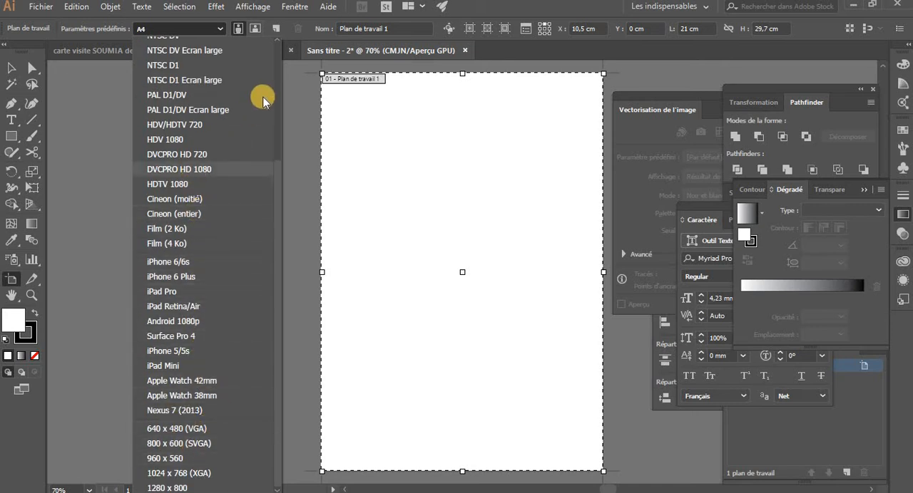
scroll(201, 77, "up", 5)
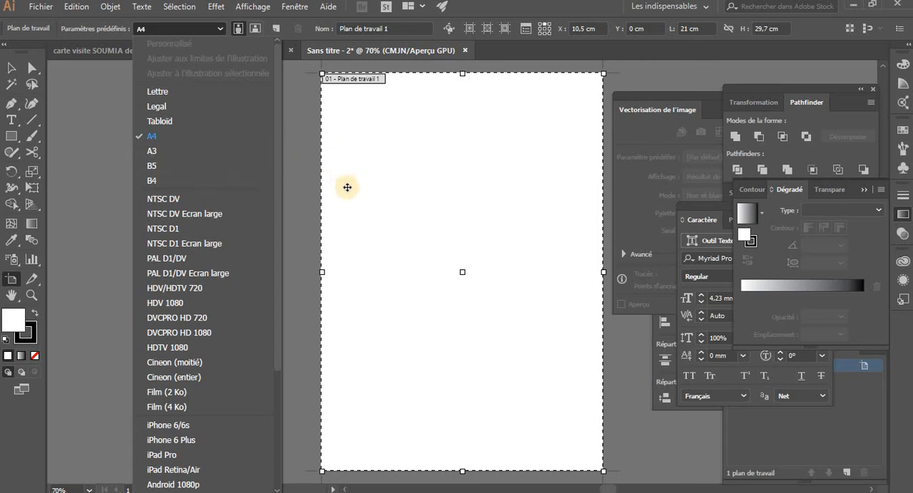
left_click(13, 68)
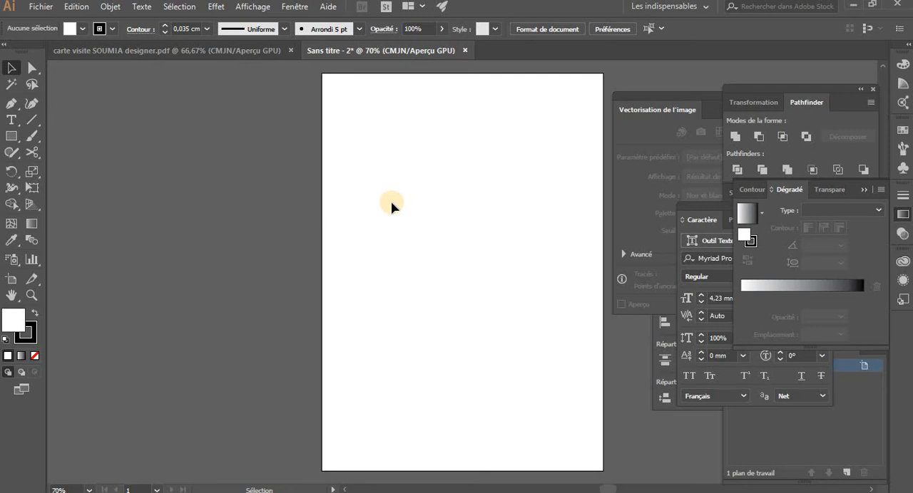
Try entering artboard editing on the single A4 artboard and leaving it again for the Selection tool
key("shift+o")
key("ctrl+minus")
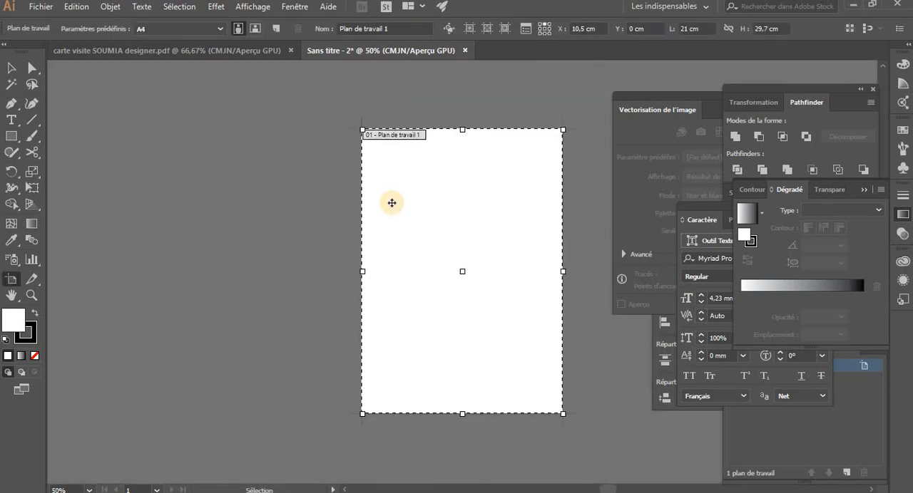
left_click_drag(391, 203, 232, 203)
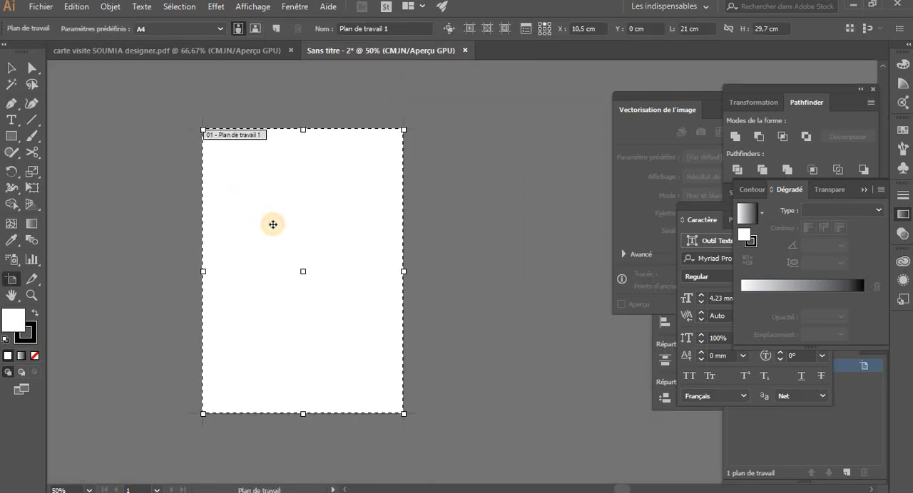
left_click_drag(291, 238, 278, 192)
key("h")
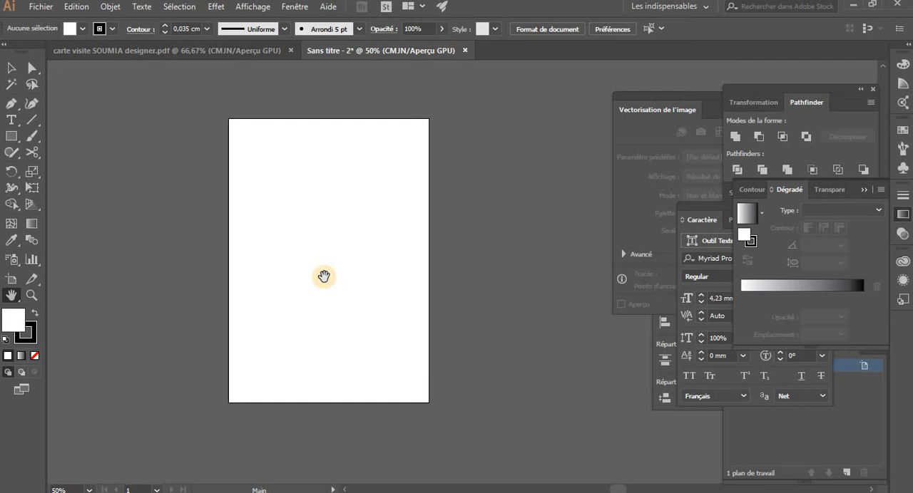
key("v")
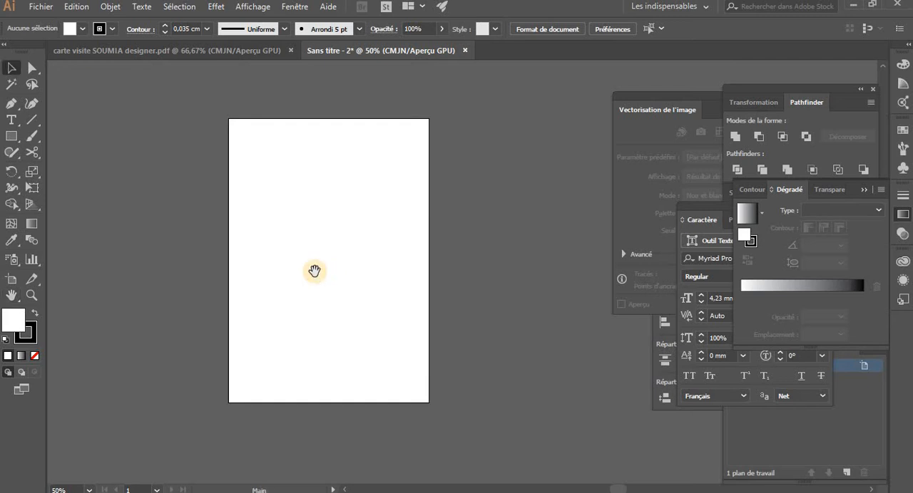
left_click_drag(314, 271, 394, 304)
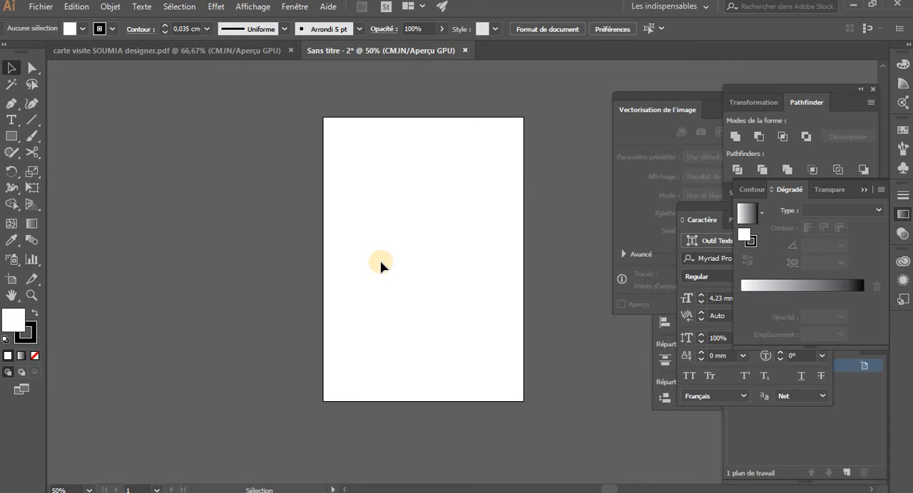
key("shift+o")
left_click_drag(381, 263, 285, 264)
key("Escape")
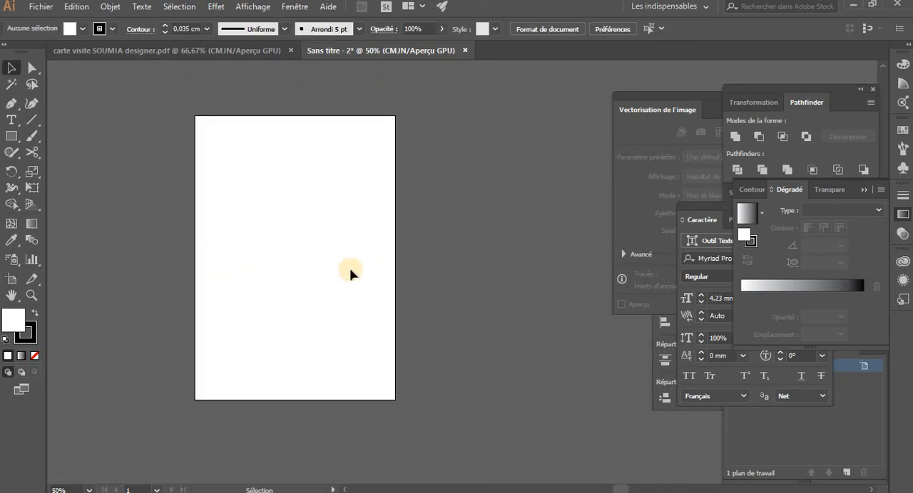
Hide the Plans de travail panel that lists the artboards, and display it again
left_click(844, 416)
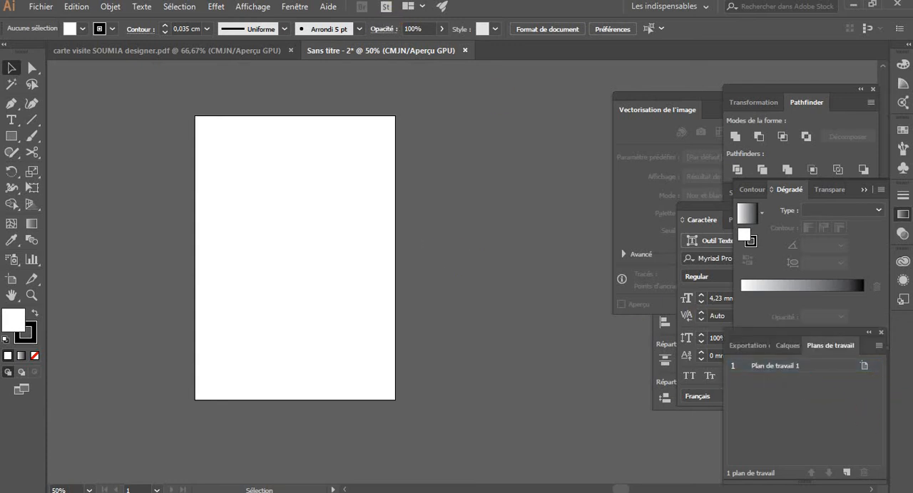
left_click(298, 7)
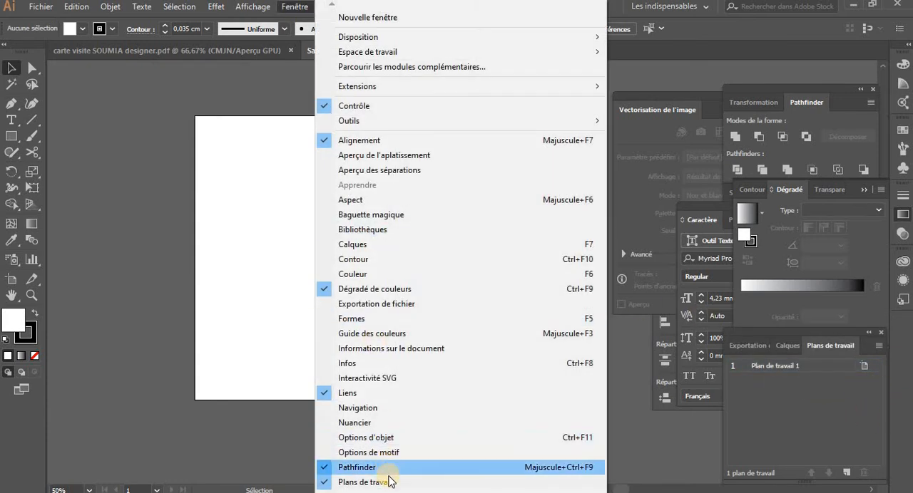
left_click(385, 482)
left_click(305, 9)
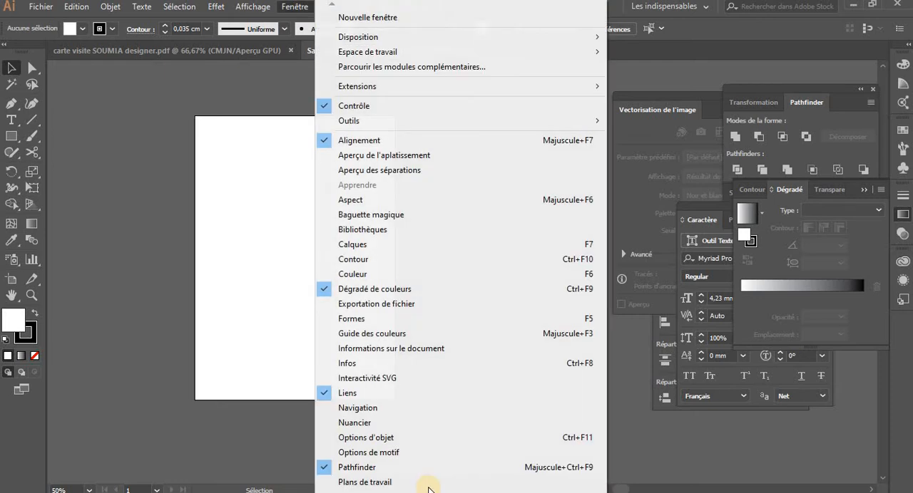
left_click(413, 483)
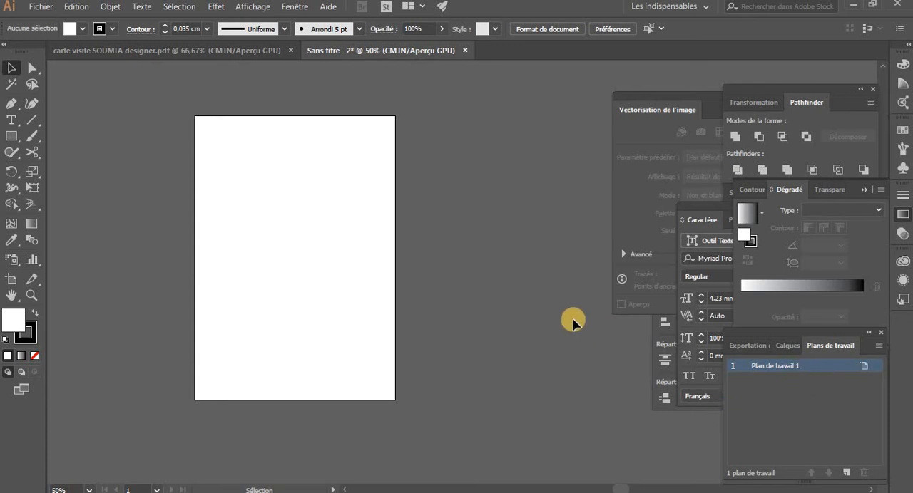
Add four new artboards of the same A4 size beside Plan de travail 1
left_click(847, 475)
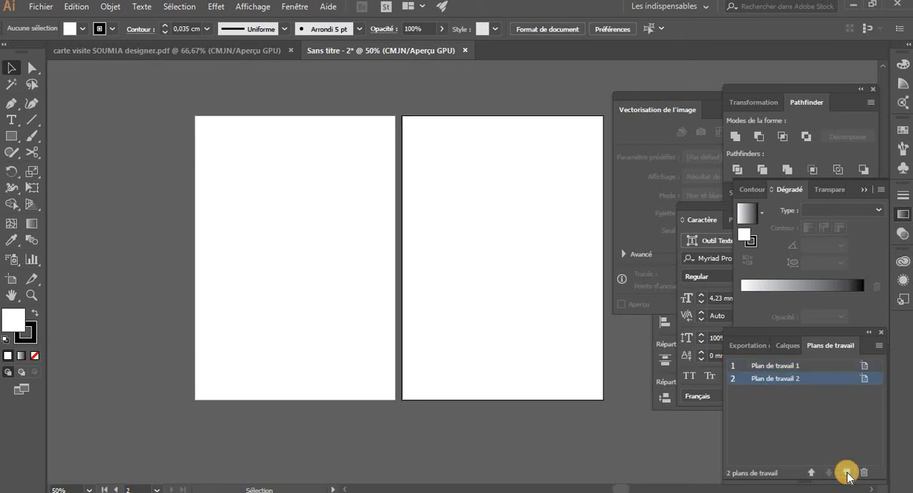
left_click(847, 474)
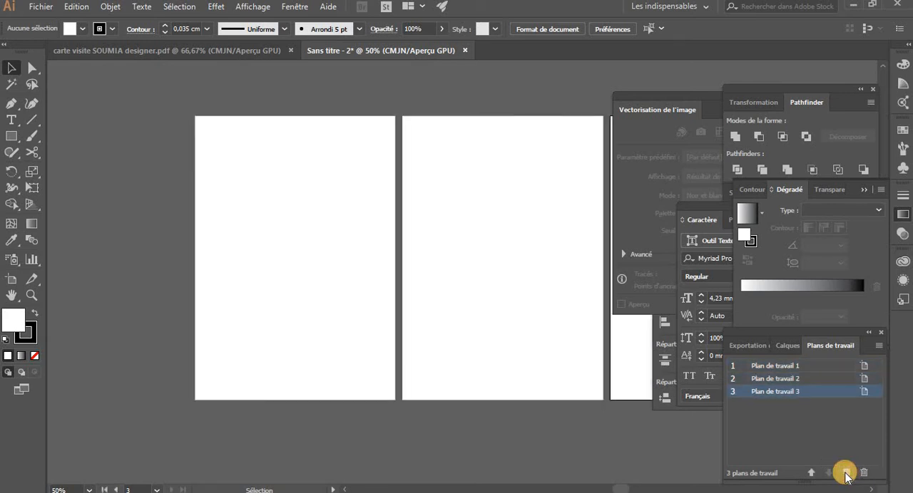
key("ctrl+minus")
key("ctrl+minus")
key("ctrl+minus")
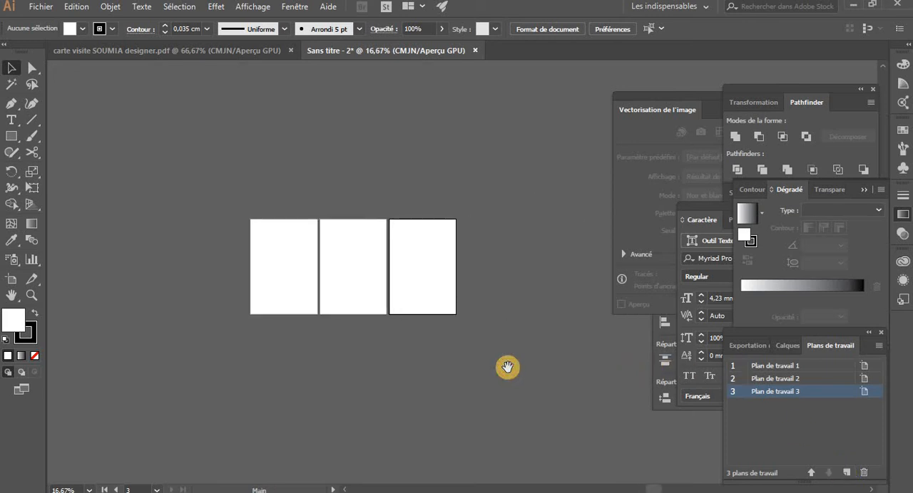
left_click(847, 474)
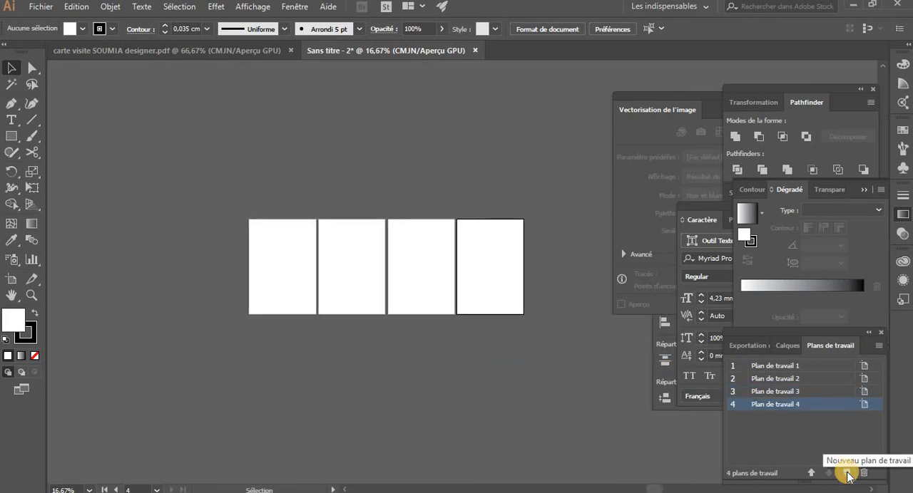
left_click(847, 474)
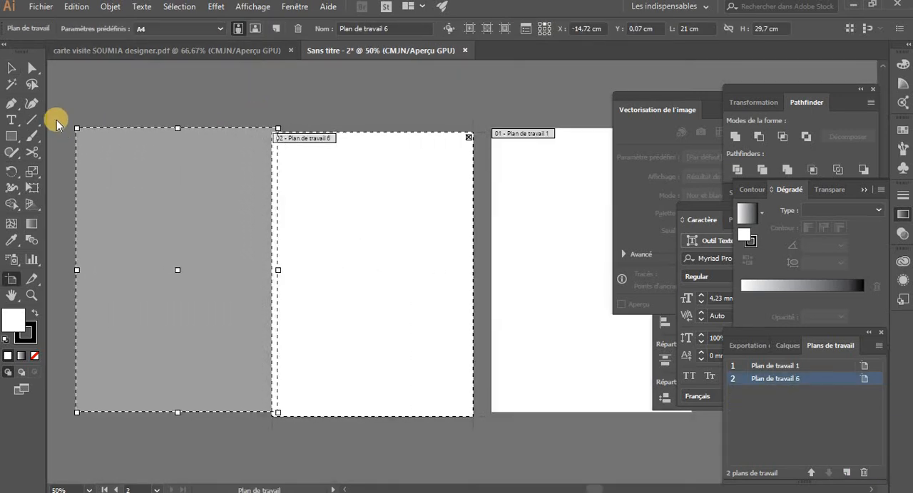
Place the Plan de travail 7 artboard beside Plan de travail 6 at about X -37,72 cm, Y -0,07 cm, and leave artboard editing
left_click_drag(57, 120, 52, 131)
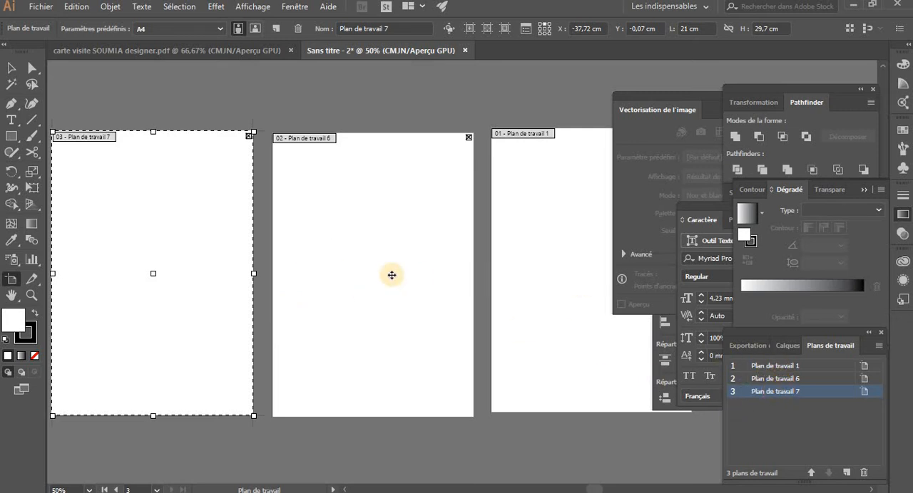
key("Escape")
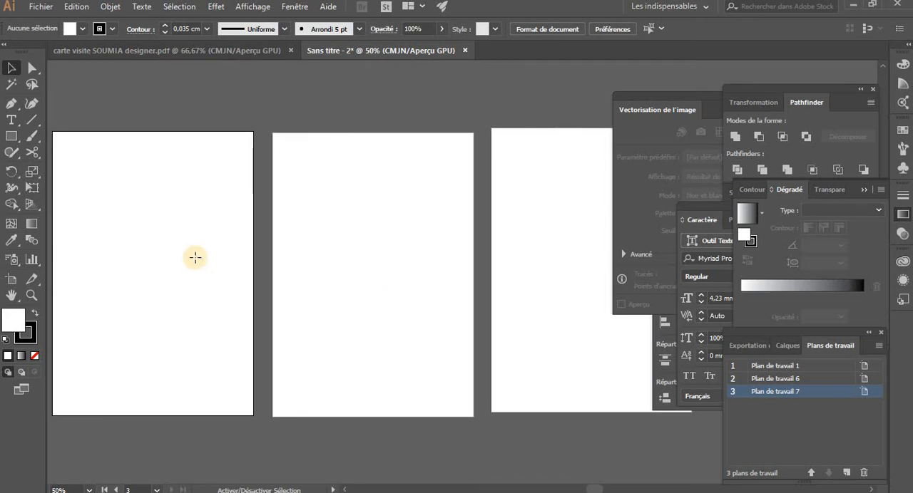
key("shift+o")
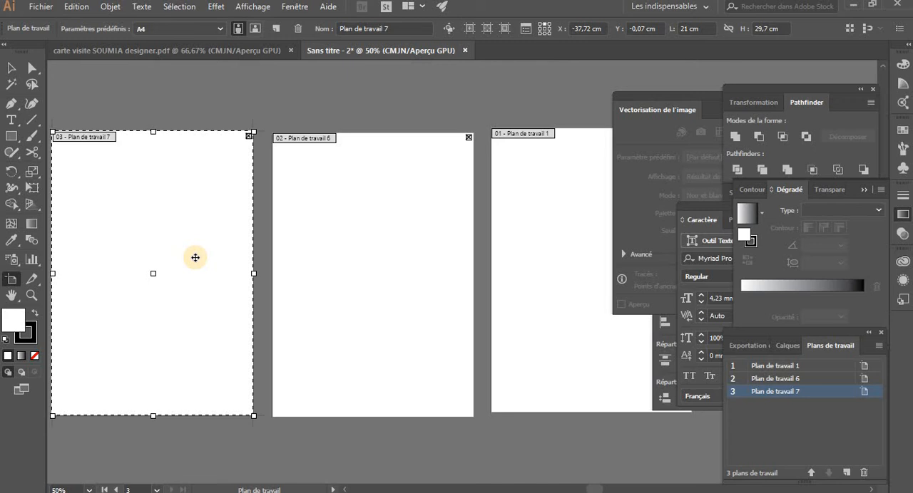
key("Escape")
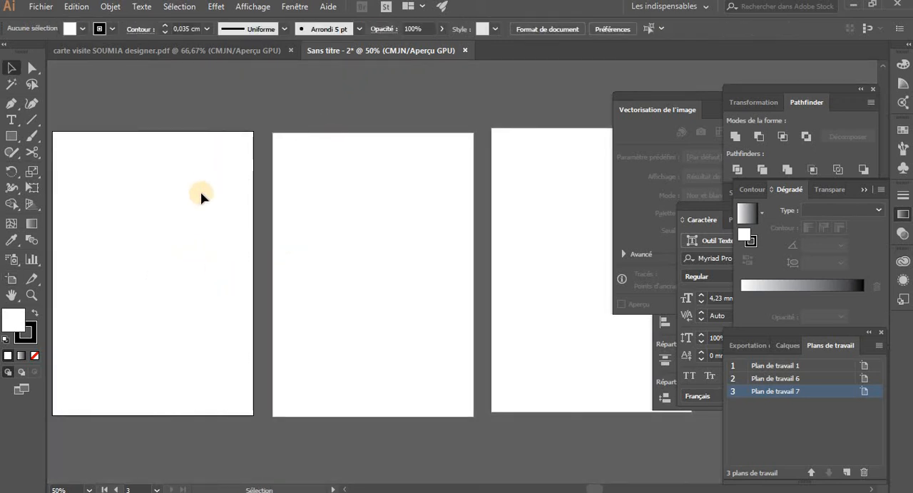
Rename the Plan de travail 1 artboard as FLYER in artboard editing mode
left_click(529, 281)
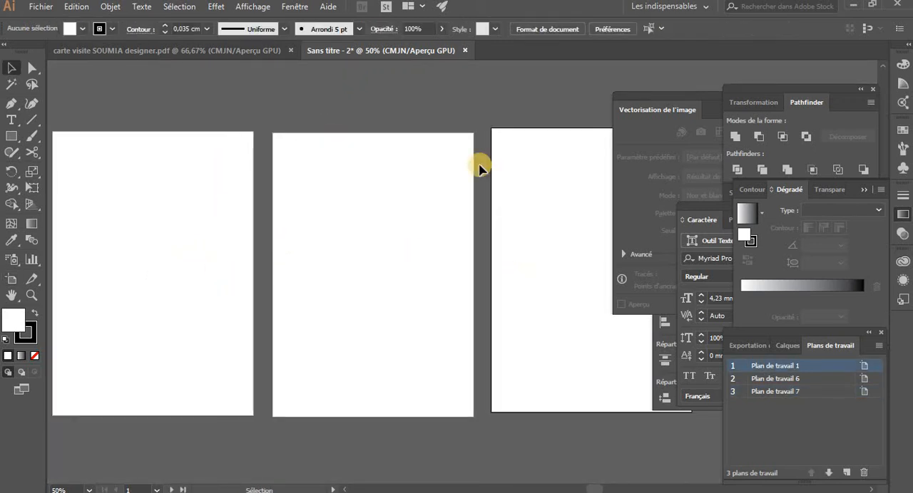
key("shift+o")
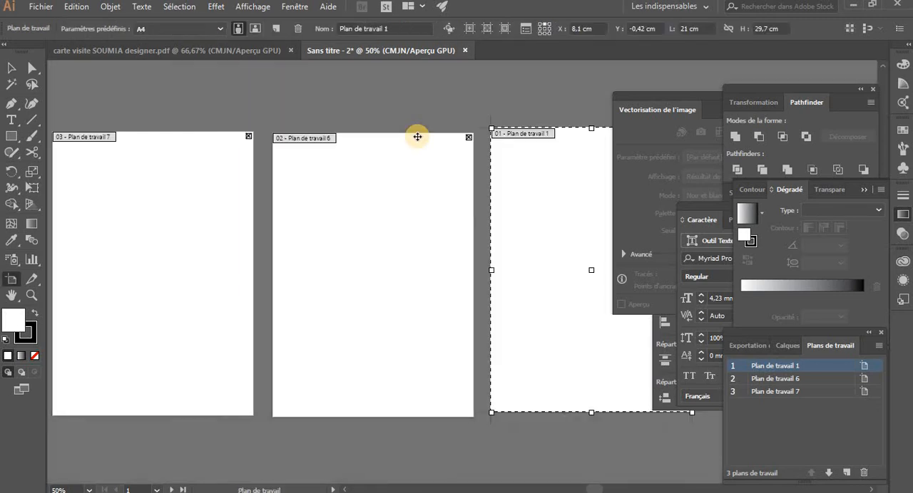
left_click(396, 29)
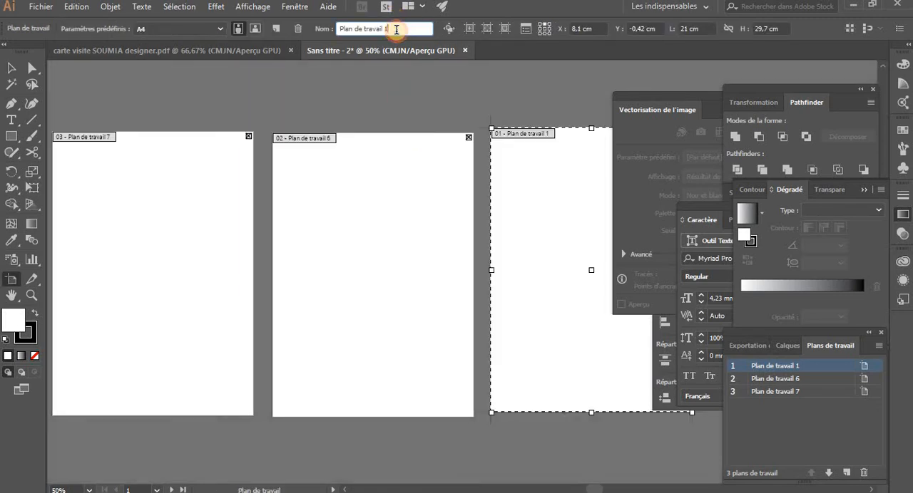
left_click_drag(396, 28, 322, 36)
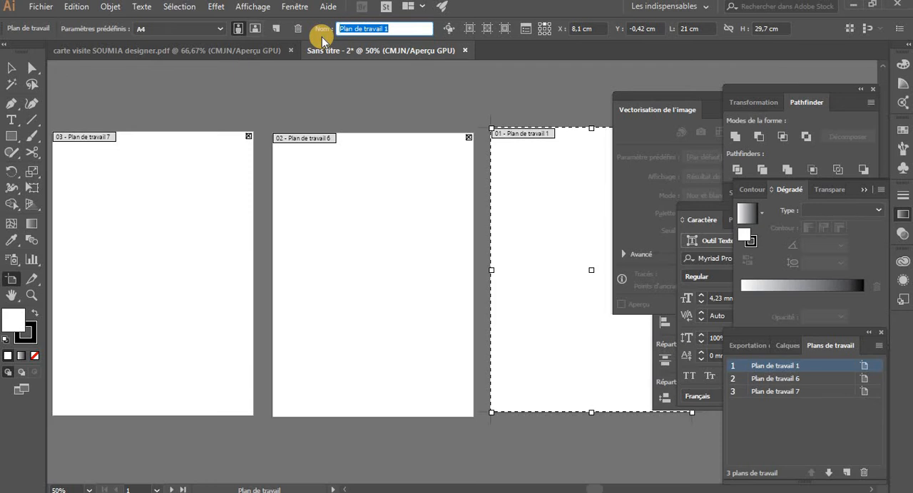
type("FLYER")
key("Return")
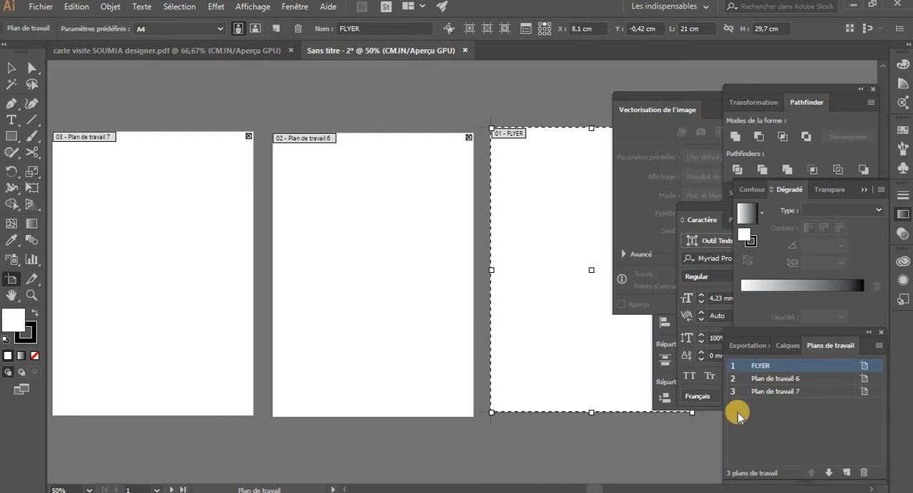
Rename the Plan de travail 6 artboard as Dépliant
left_click(768, 378)
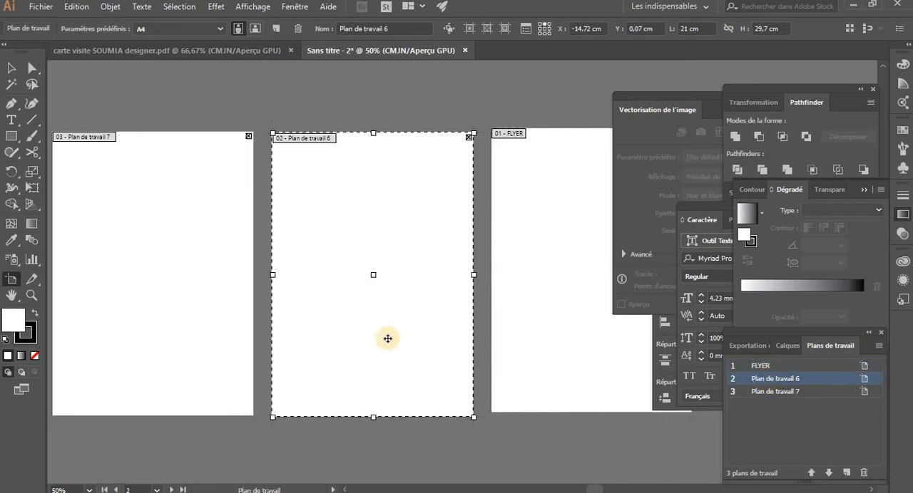
triple_click(388, 27)
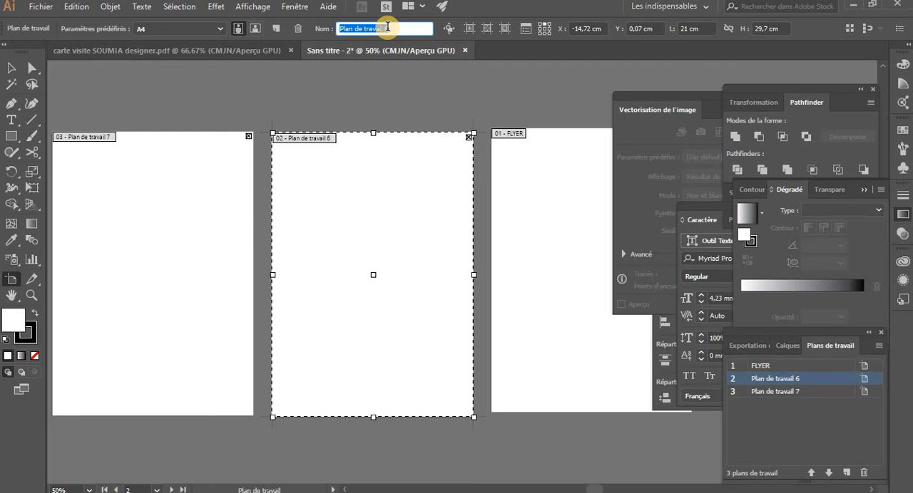
type("D")
type("épliant")
key("Return")
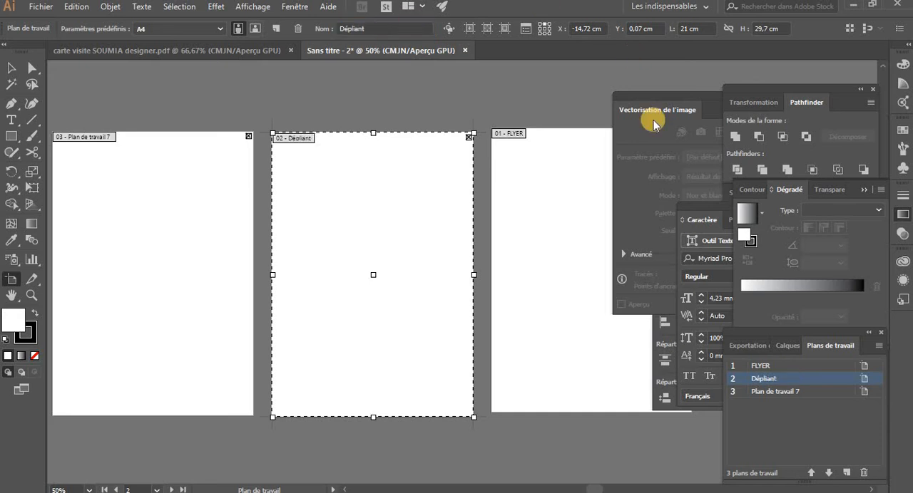
Select the FLYER artboard, make Dépliant the active artboard again, and return to the Selection tool
left_click(771, 368)
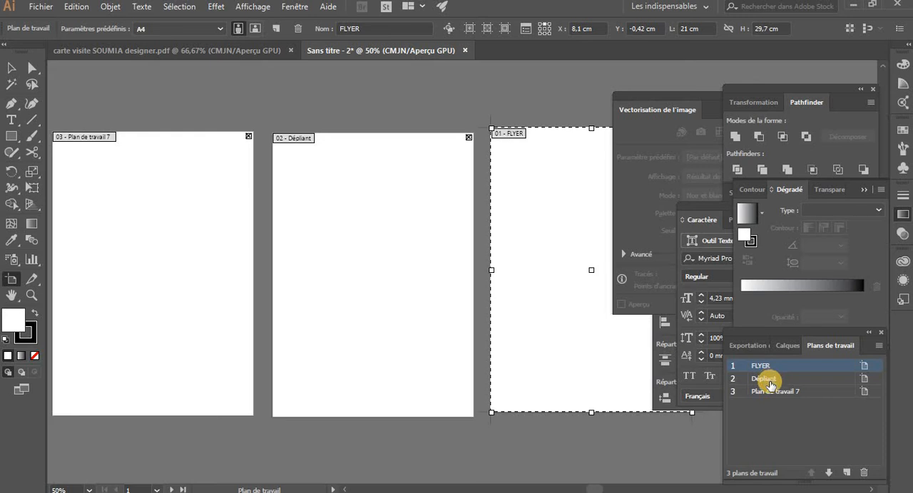
left_click(768, 380)
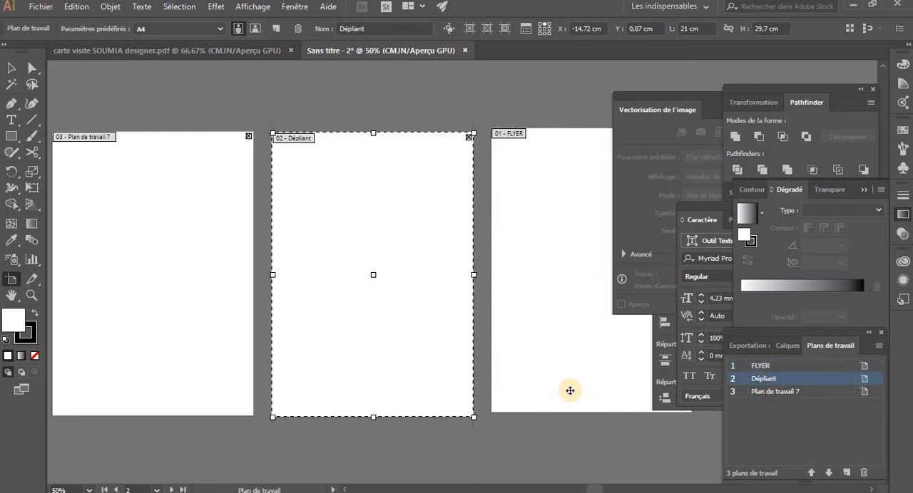
key("v")
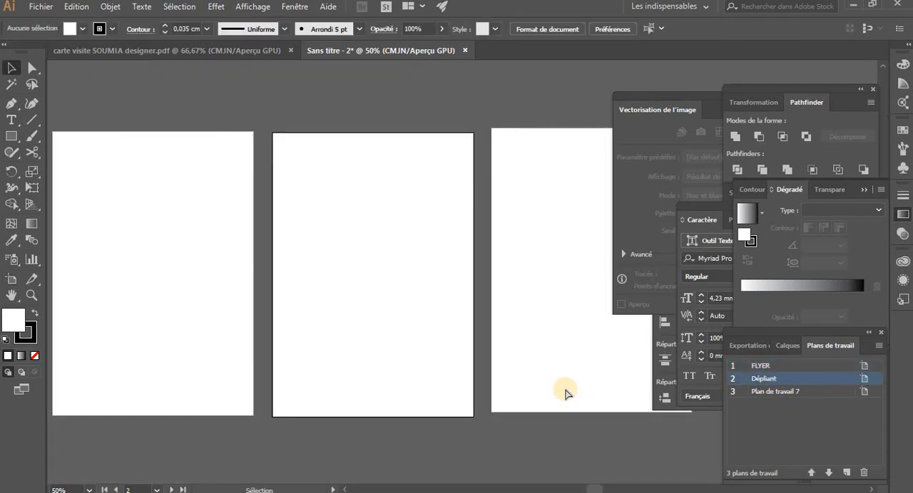
Import the image 12325430 from Bureau, place it in the upper part of the Plan de travail 7 artboard, and deselect it
key("ctrl+minus")
key("z")
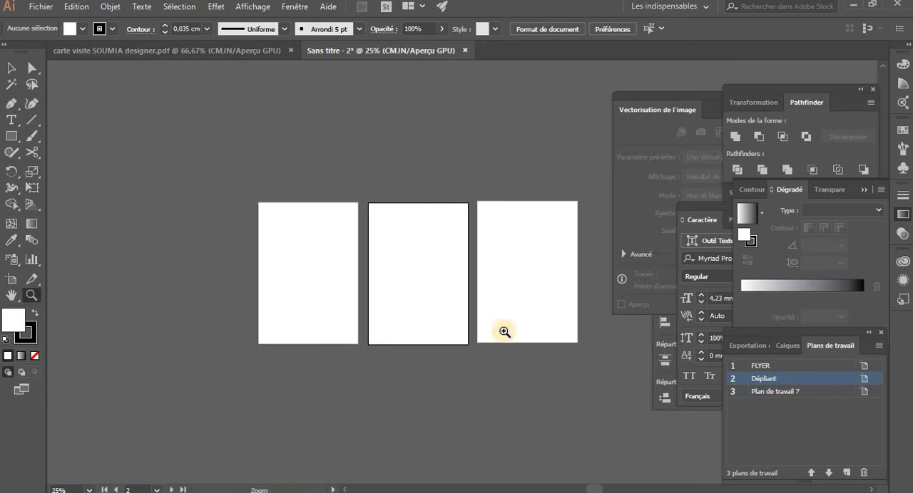
left_click(463, 288)
left_click_drag(454, 285, 377, 286)
key("v")
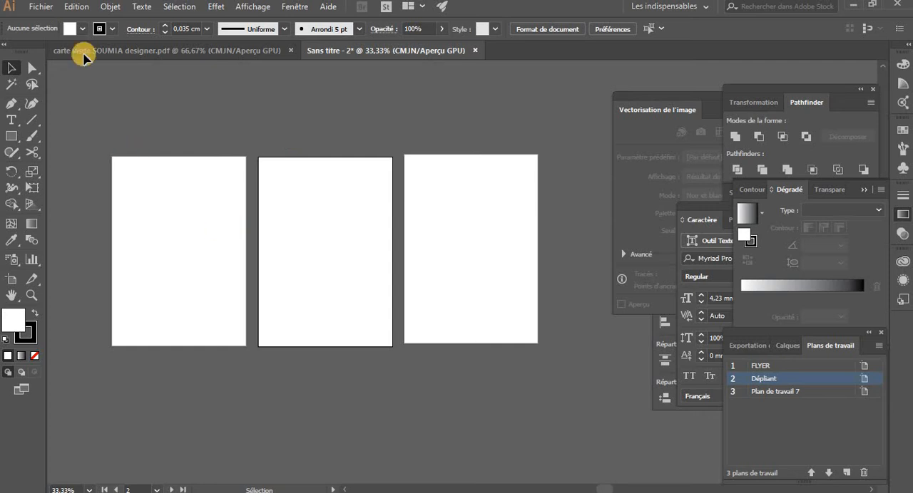
left_click(41, 8)
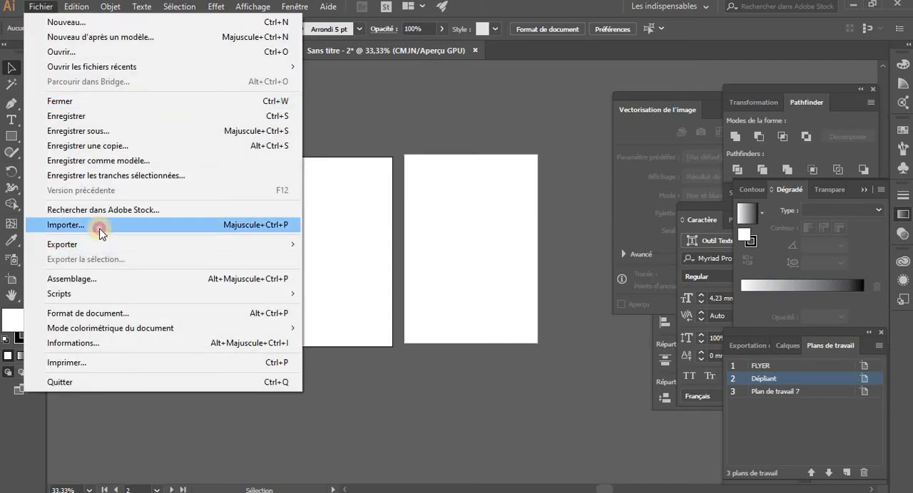
left_click(98, 224)
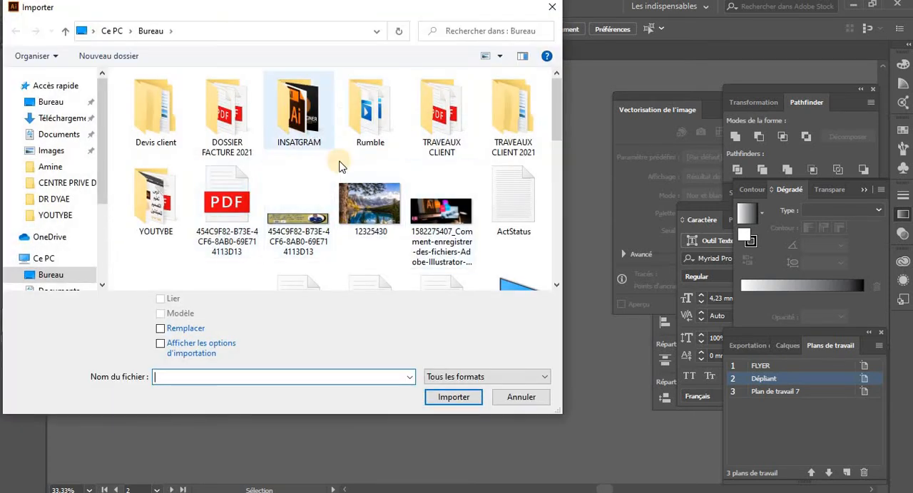
left_click(382, 203)
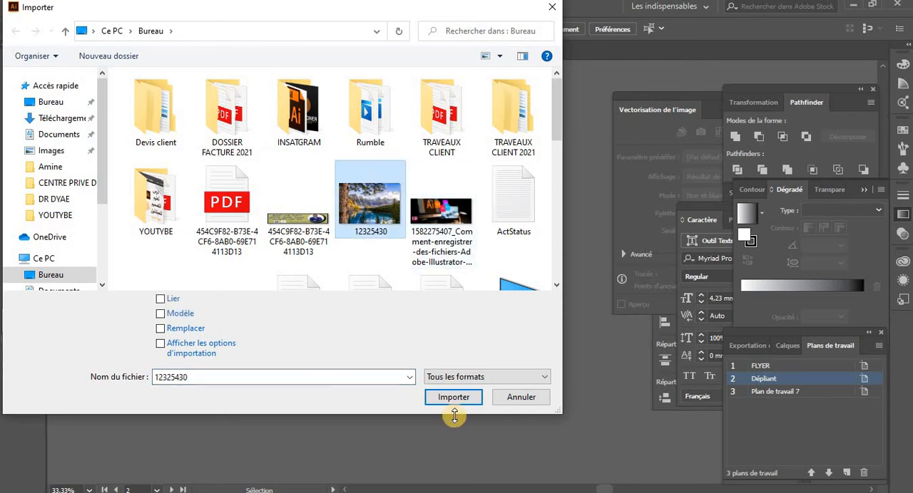
left_click(452, 396)
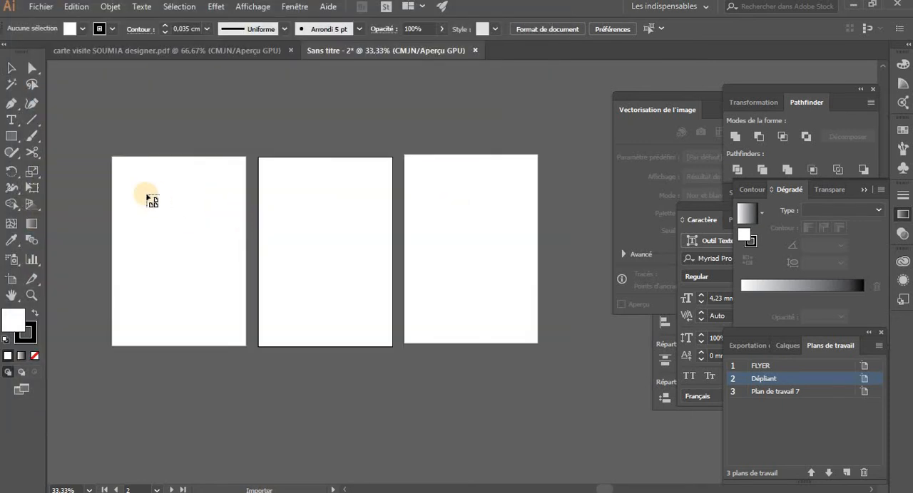
left_click_drag(138, 193, 222, 278)
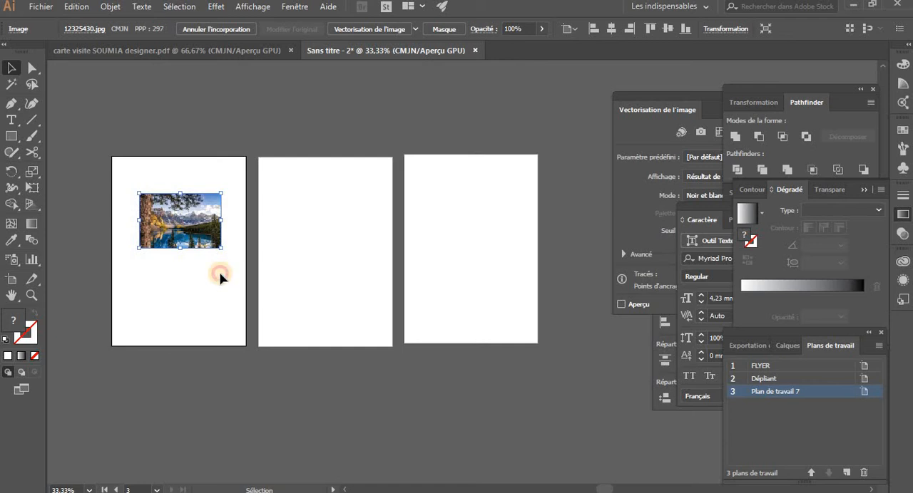
left_click(210, 273)
left_click(177, 219)
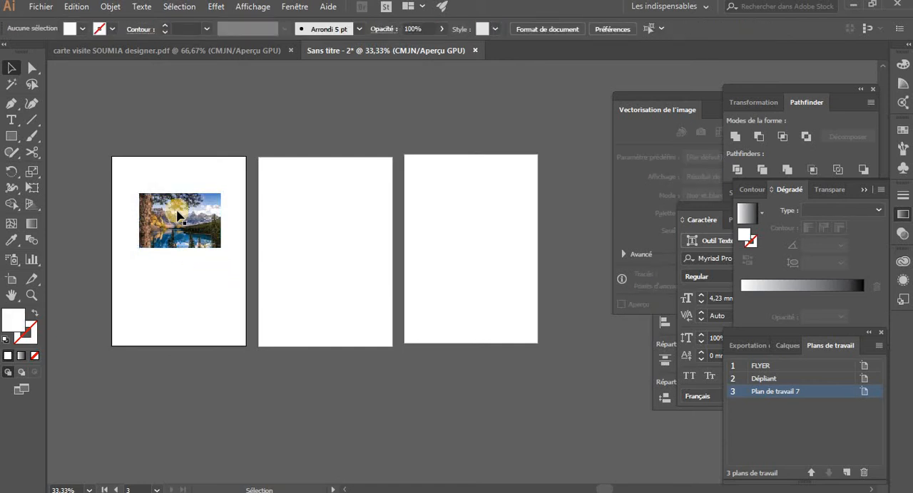
Duplicate the Plan de travail 7 artboard together with its image at about X -61,22 cm, Y -0,07 cm, and undo the copy
key("shift+o")
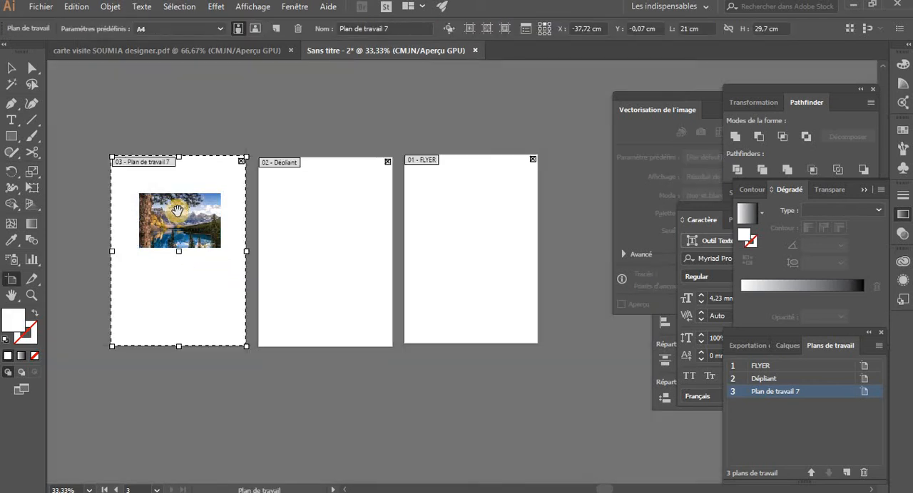
left_click_drag(177, 211, 271, 218)
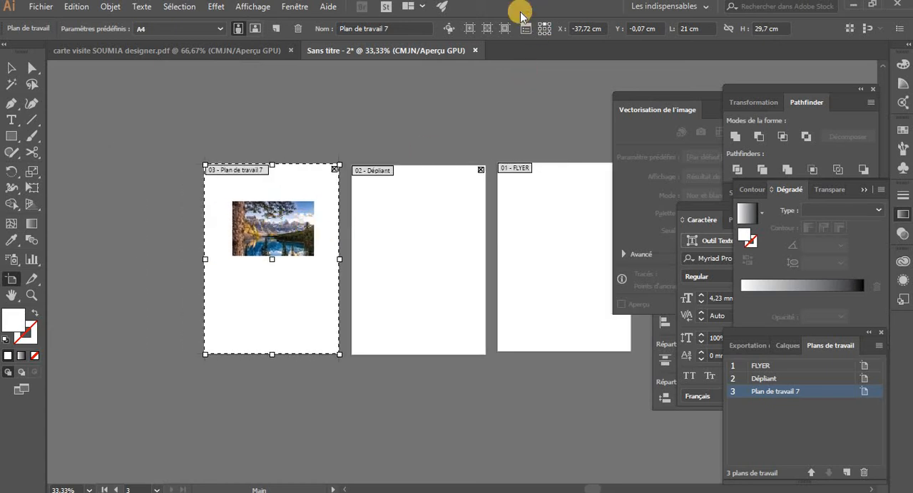
left_click(449, 30)
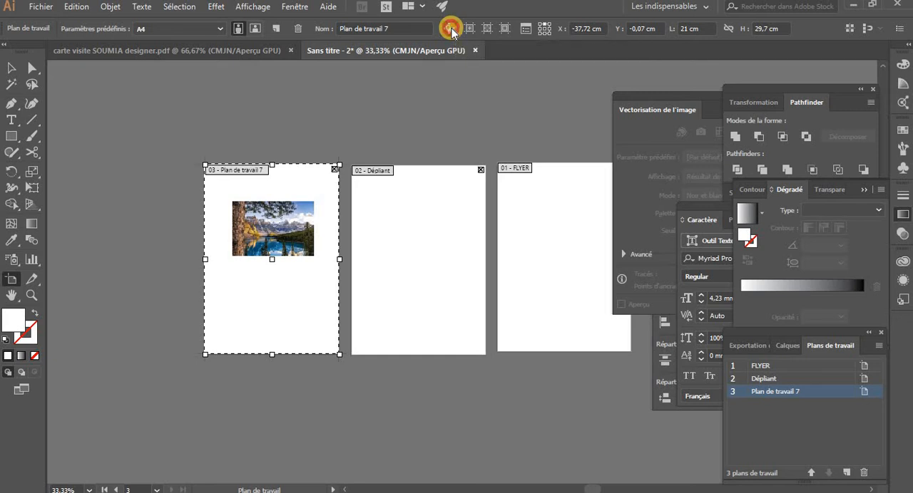
left_click_drag(283, 265, 132, 259)
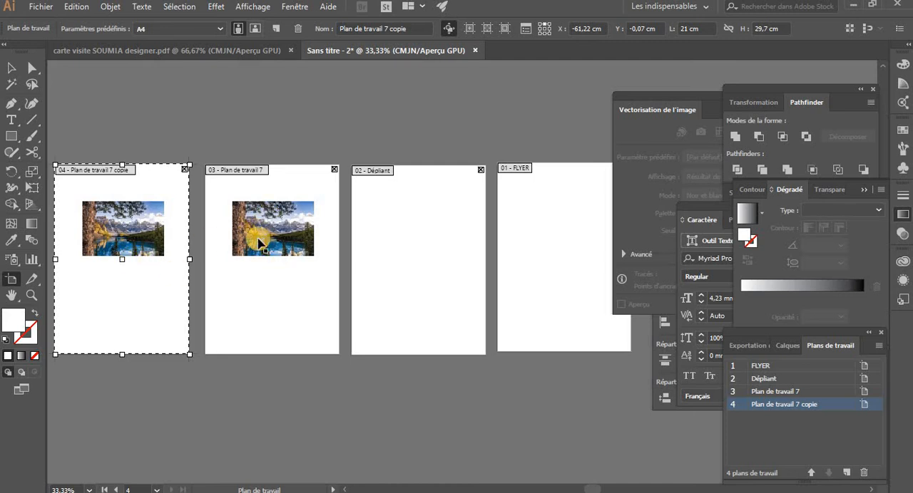
key("Escape")
left_click(182, 187)
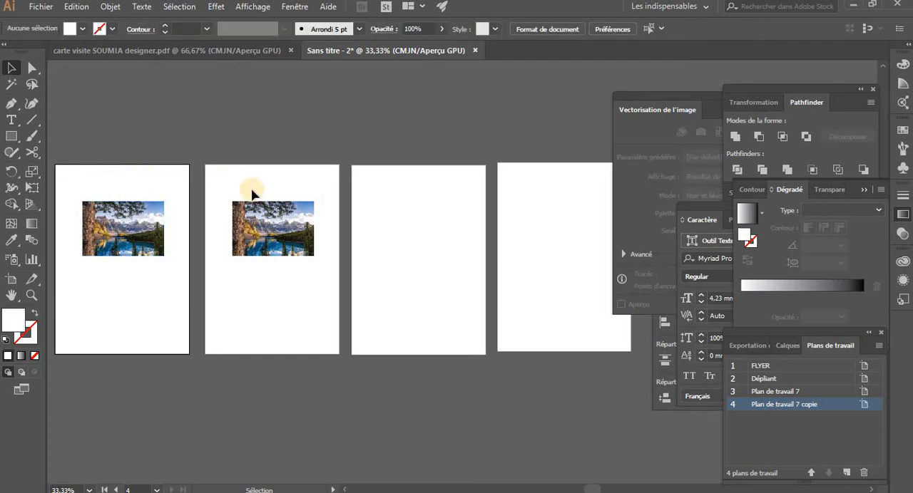
key("ctrl+z")
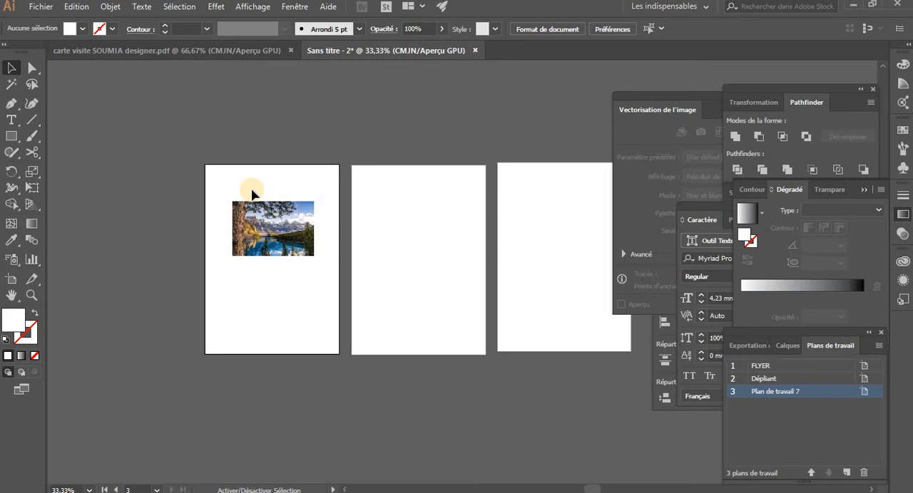
Turn off moving artwork with artboards and duplicate only the Plan de travail 7 artboard at about X -60,59 cm, Y -0,07 cm
key("shift+o")
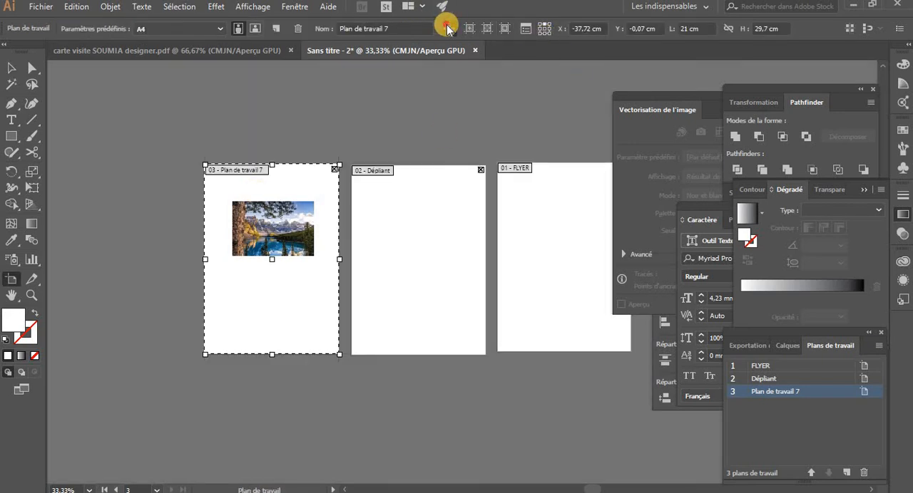
left_click_drag(217, 265, 125, 258)
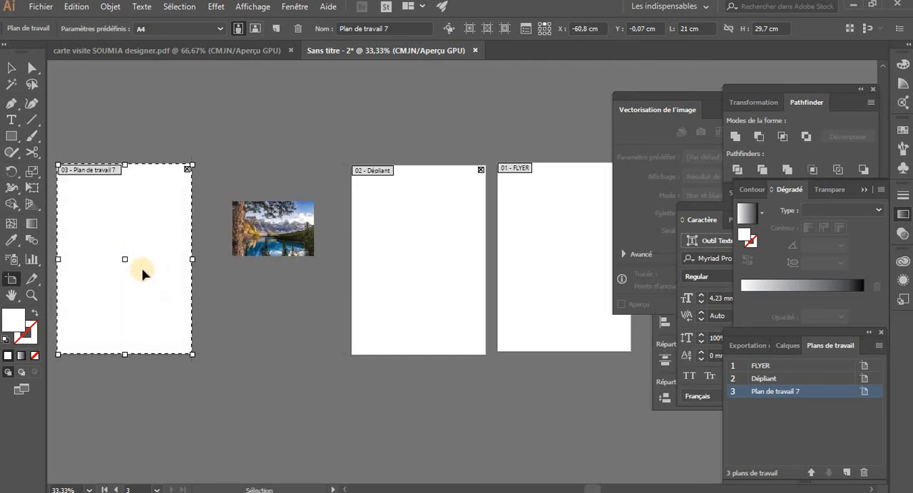
key("ctrl+z")
left_click_drag(247, 299, 103, 306)
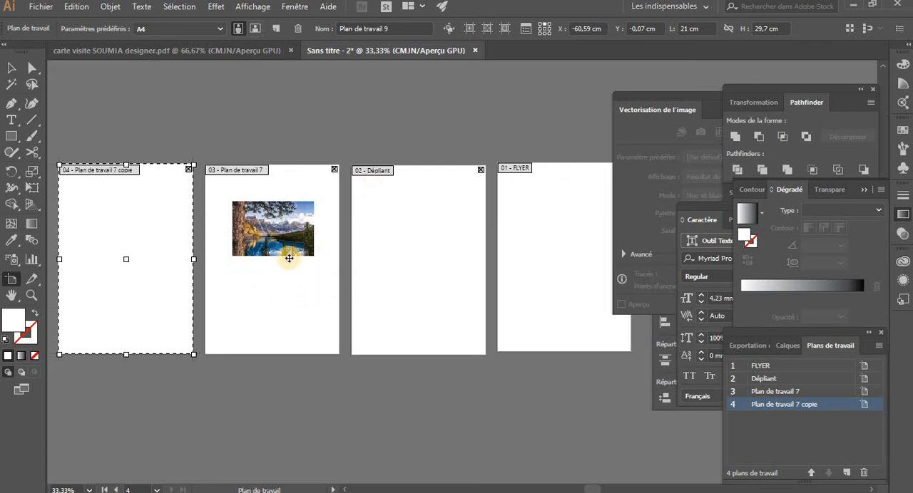
key("Escape")
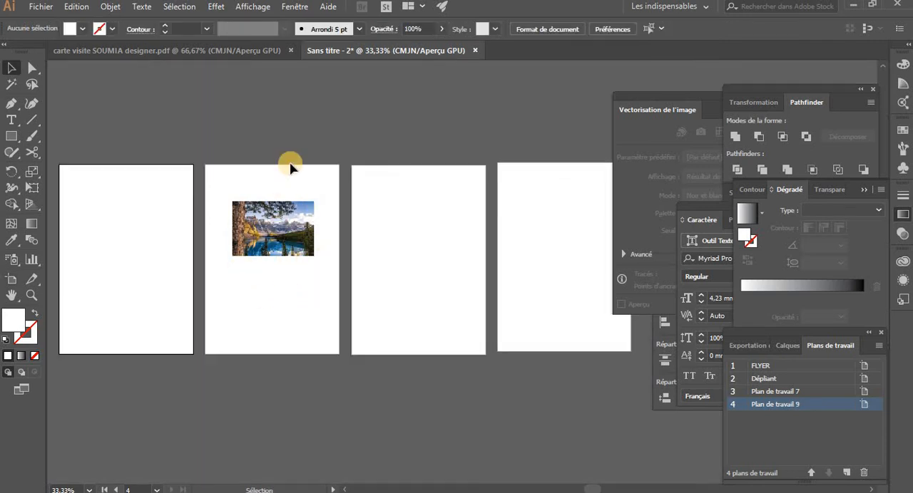
Draw two landscape artboards side by side above the A4 row, about 21,06 × 12,6 cm and 20,53 × 13,34 cm
key("space")
left_click_drag(388, 205, 255, 257)
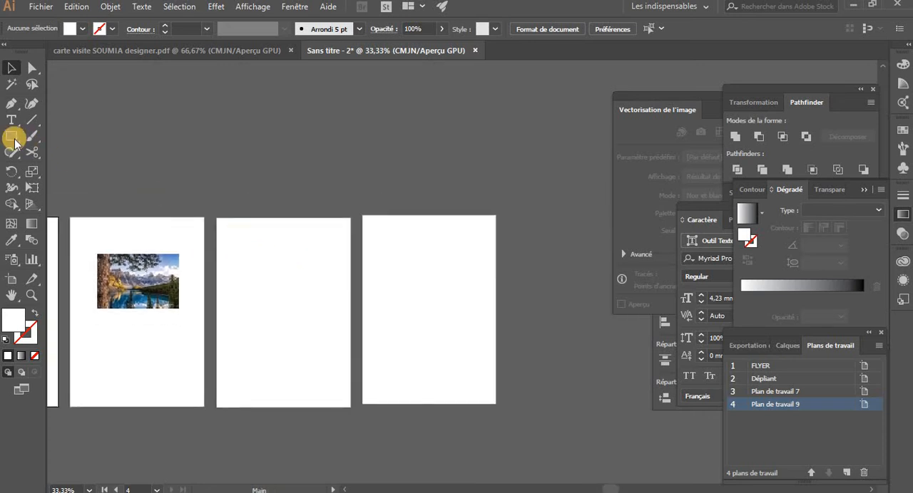
left_click(13, 279)
left_click_drag(246, 109, 382, 189)
left_click_drag(413, 119, 531, 191)
scroll(344, 220, "right", 5)
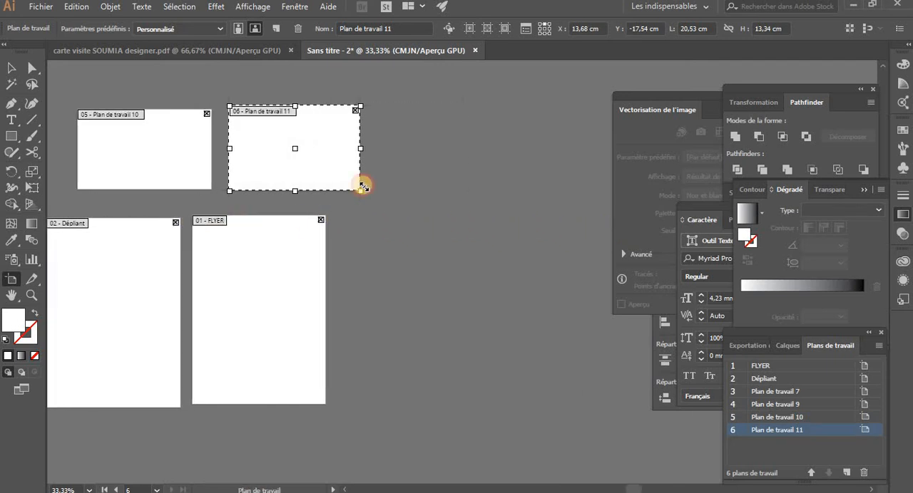
Set the Plan de travail 11 artboard to 8,5 cm wide and 5 cm high
double_click(688, 29)
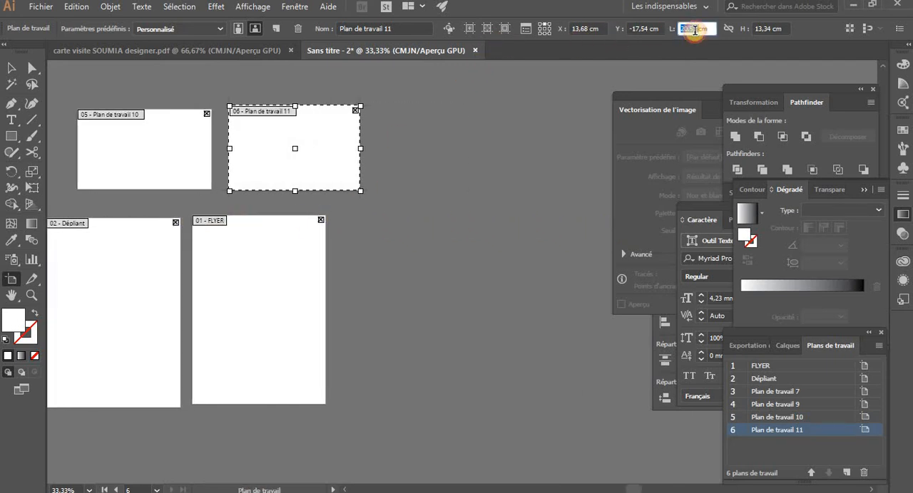
type("8,5")
key("Tab")
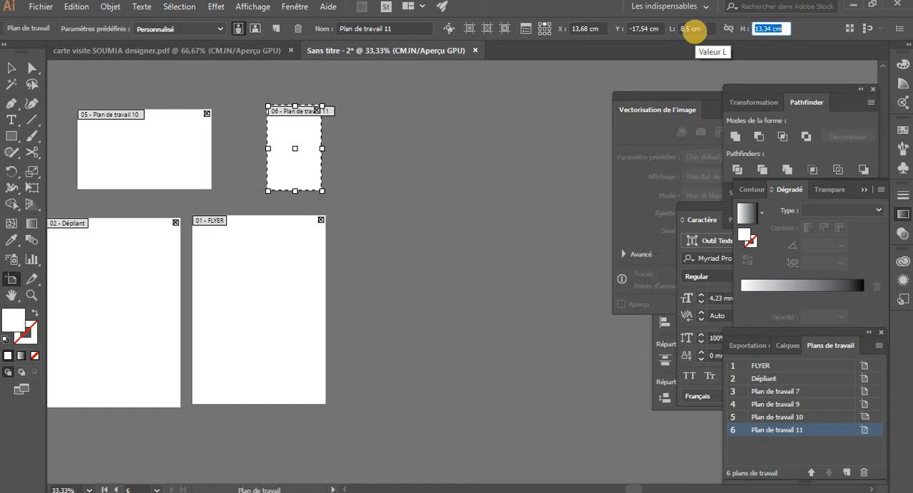
type("5")
key("Return")
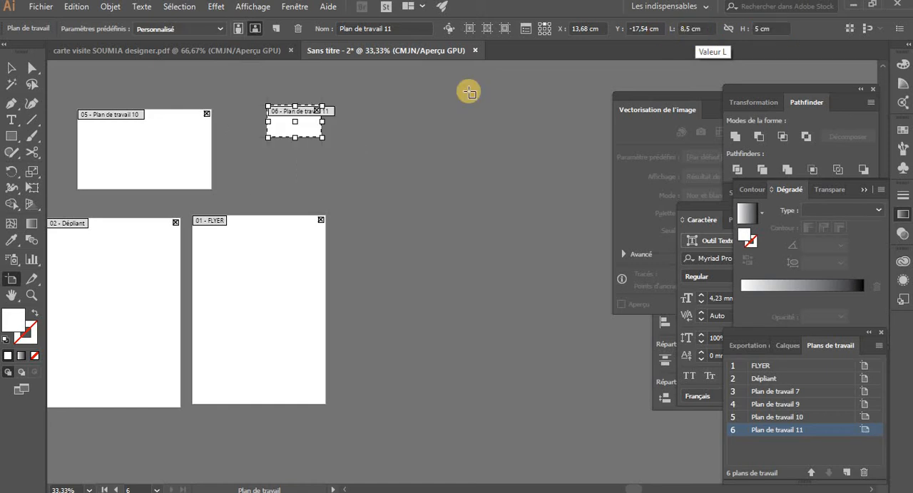
Resize the Plan de travail 10 artboard to a width of 8,5 cm and a height of 5 cm, and leave artboard editing
left_click(169, 146)
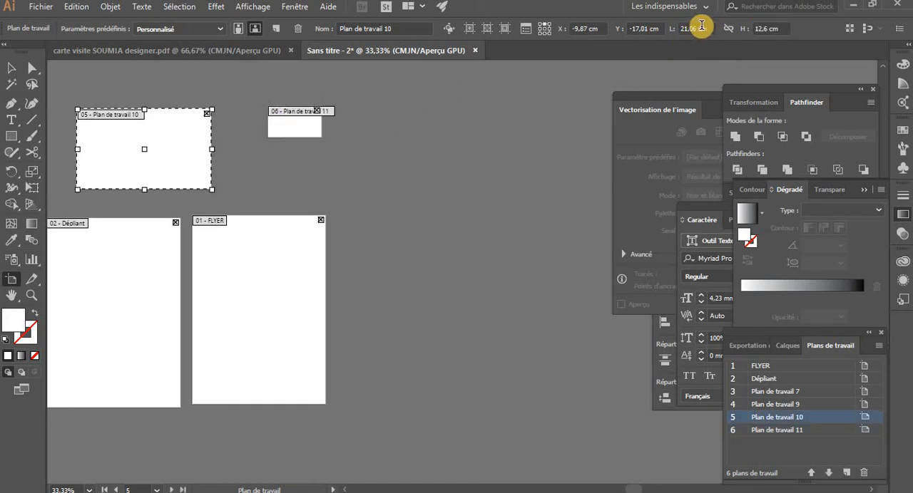
double_click(675, 29)
type("8,5")
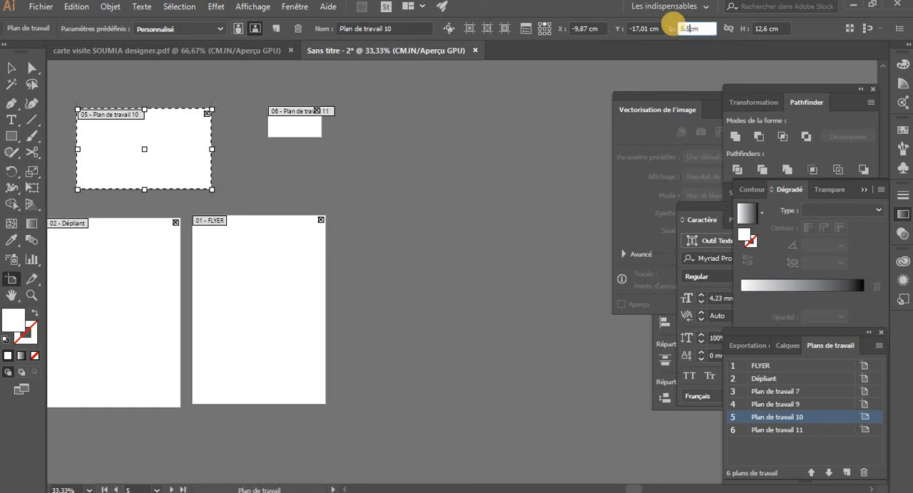
key("Return")
key("Tab")
type("5")
key("Return")
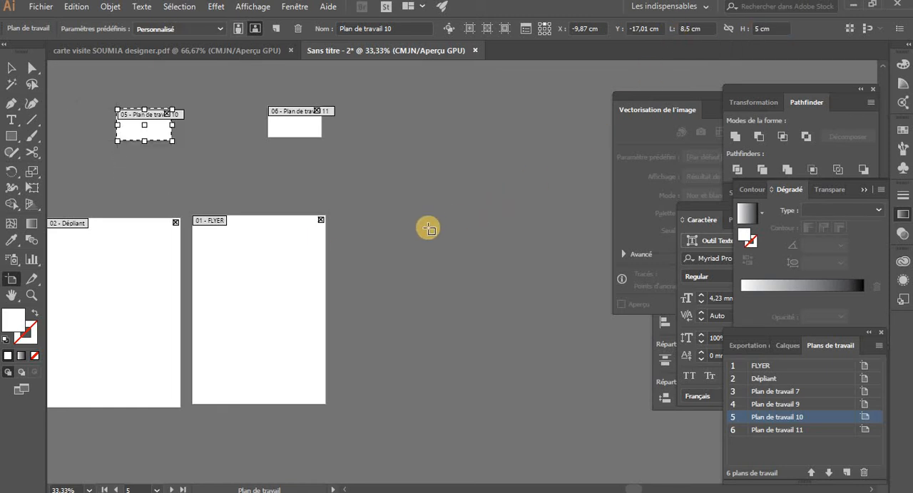
key("Escape")
Move the Plan de travail 10 artboard directly below Plan de travail 11, at about X 13,73 cm, Y -10,98 cm
key("shift+o")
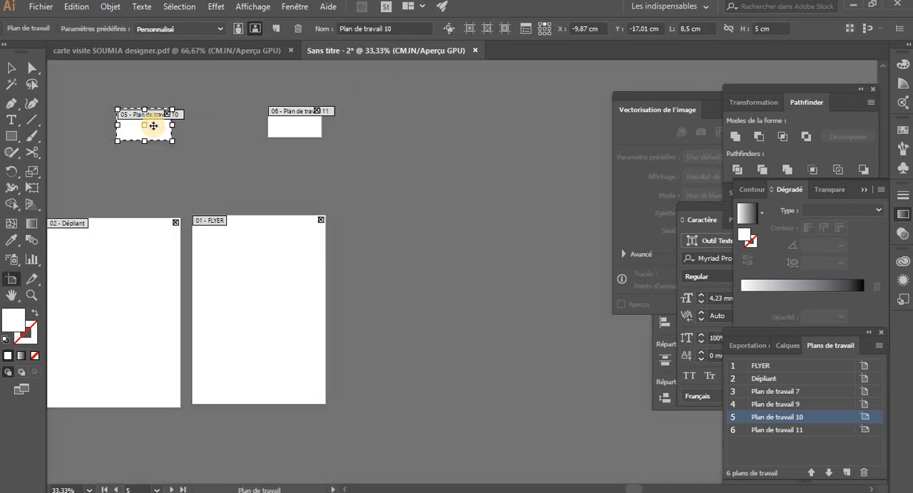
left_click_drag(153, 129, 304, 164)
key("Escape")
left_click_drag(368, 165, 464, 195)
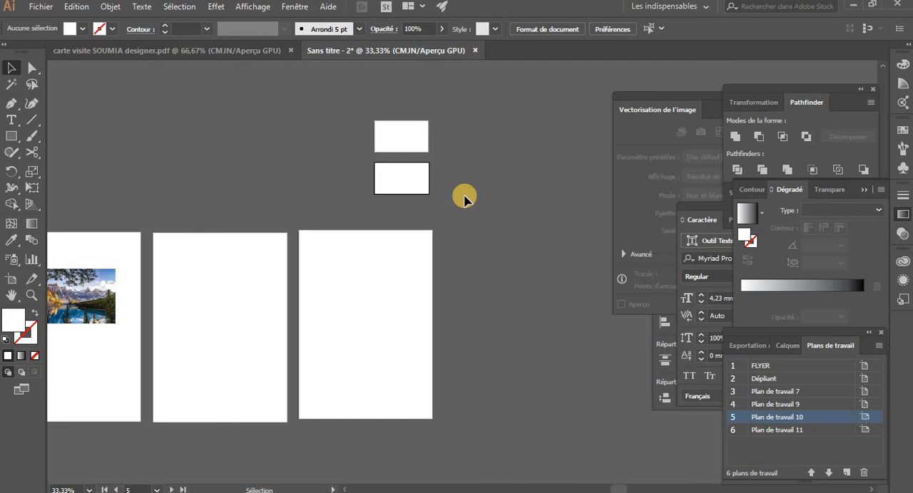
Rename the Plan de travail 11 artboard as carte visite recto
left_click(403, 146)
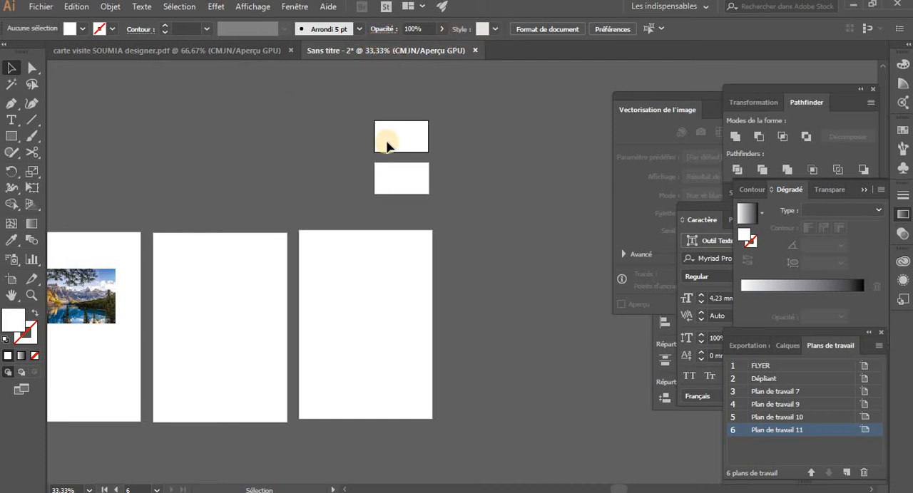
key("shift+o")
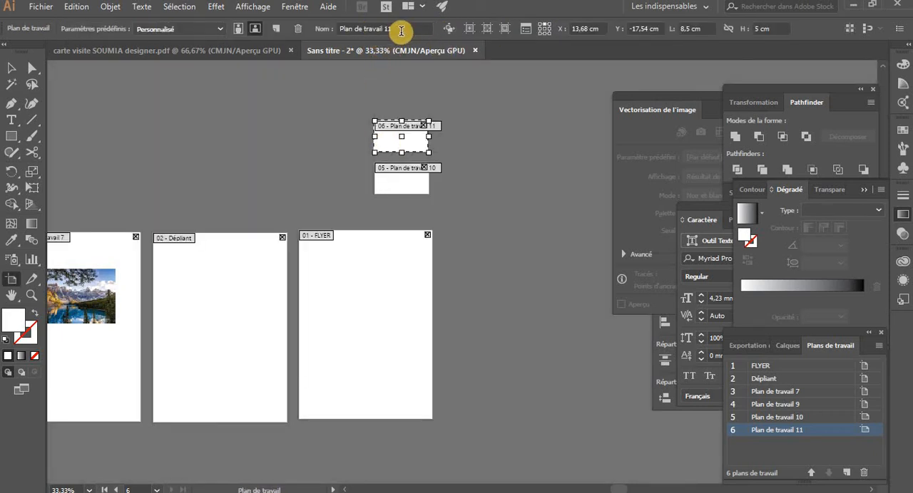
left_click(341, 29)
type("carte visite recto")
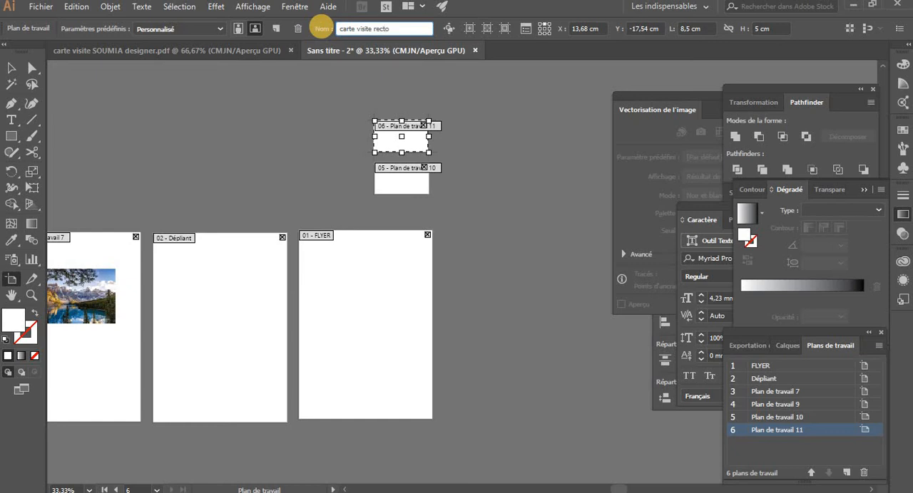
key("Return")
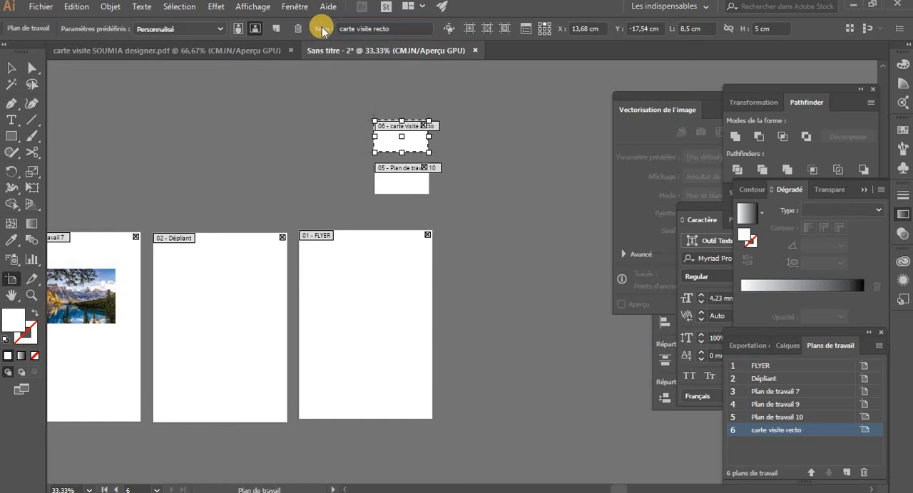
Rename the Plan de travail 10 artboard as carte visite verso
left_click(407, 182)
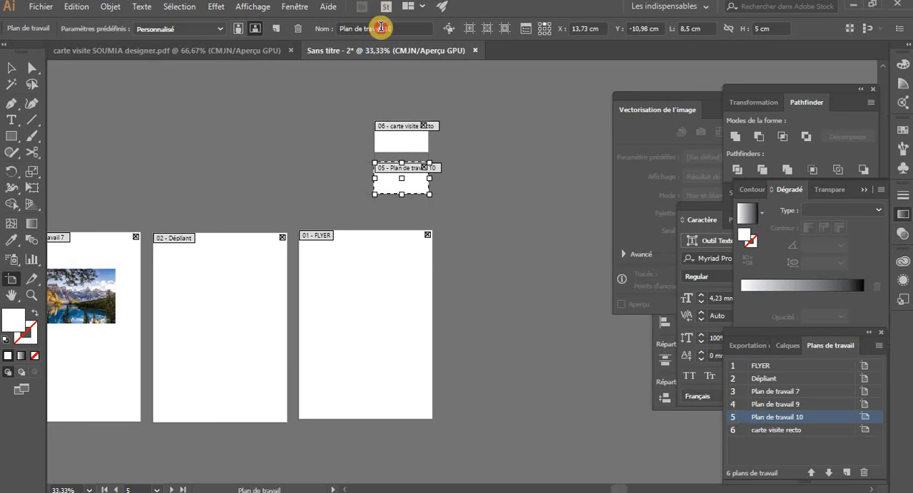
left_click(338, 28)
type("cart")
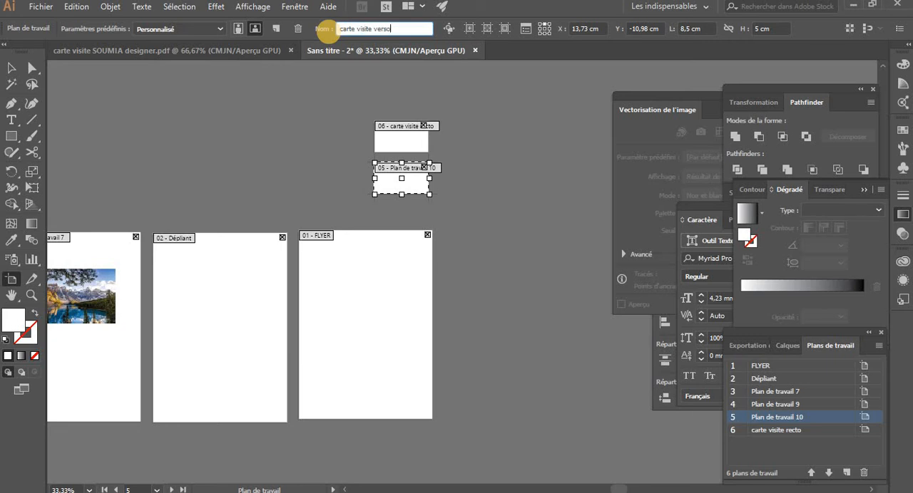
type("e visite verso")
key("Return")
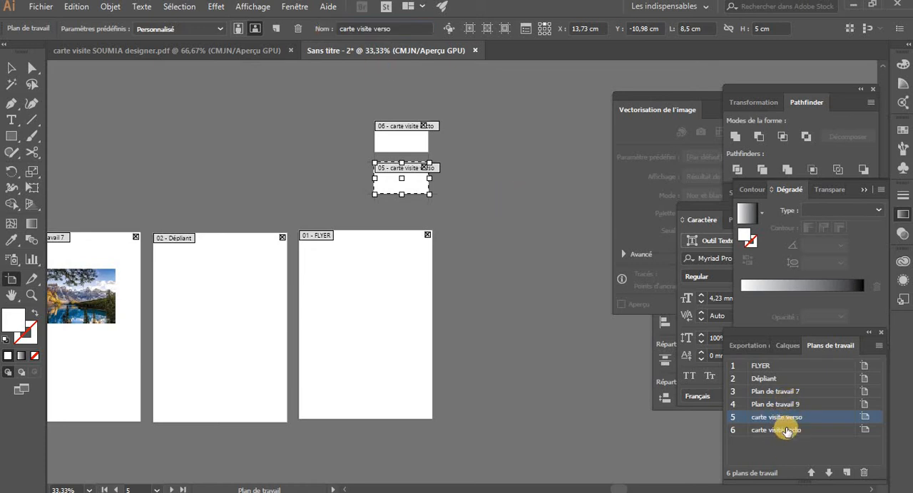
Rename the FLYER artboard as papier entete
left_click(384, 291)
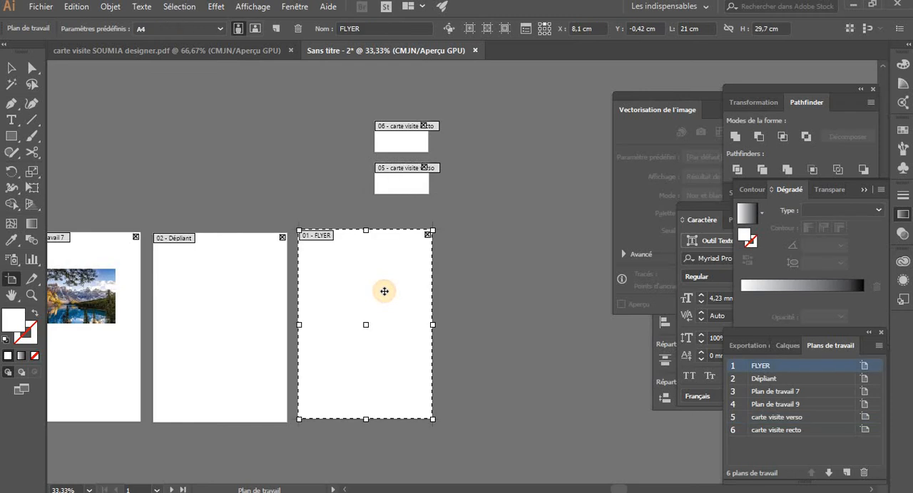
double_click(364, 30)
type("pa")
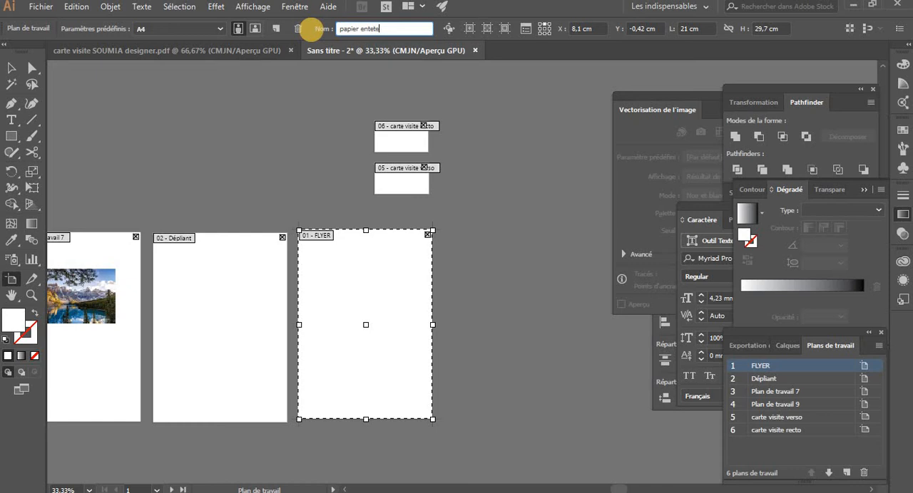
type("pier entete")
key("Return")
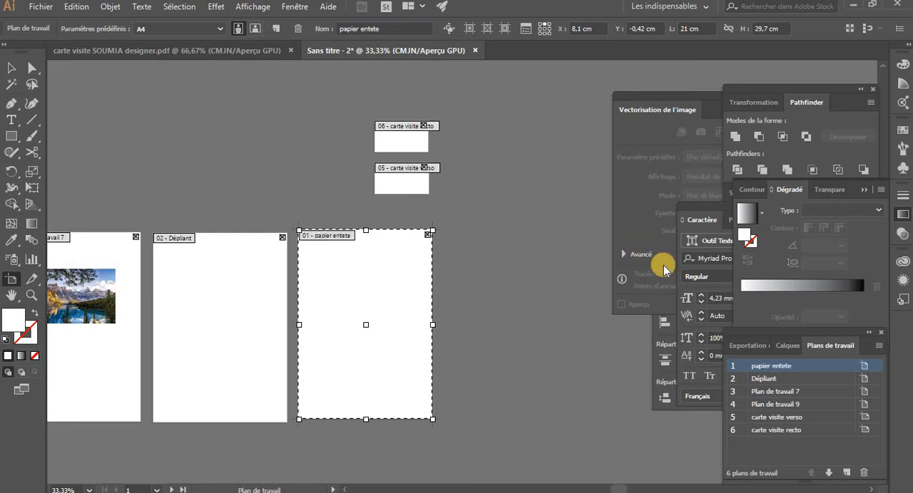
Delete the Dépliant and Plan de travail 7 artboards
left_click(226, 325)
key("Delete")
left_click(106, 296)
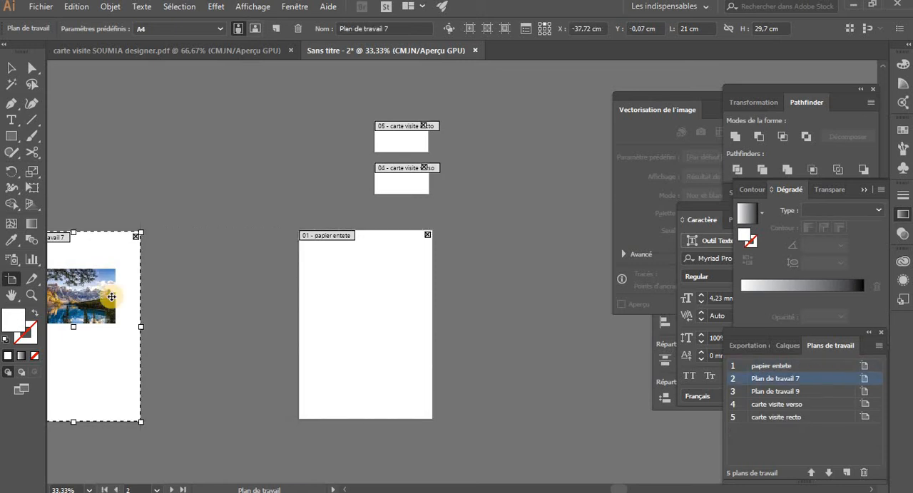
key("Delete")
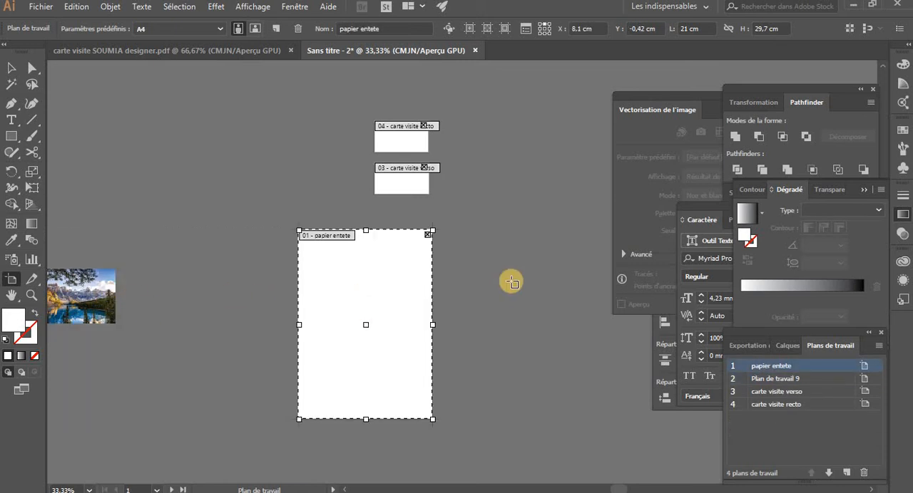
Draw a new landscape artboard about 22,86 cm wide and 9,84 cm high beside the papier entete artboard
left_click_drag(472, 241, 510, 273)
left_click_drag(573, 308, 611, 306)
scroll(523, 334, "right", 3)
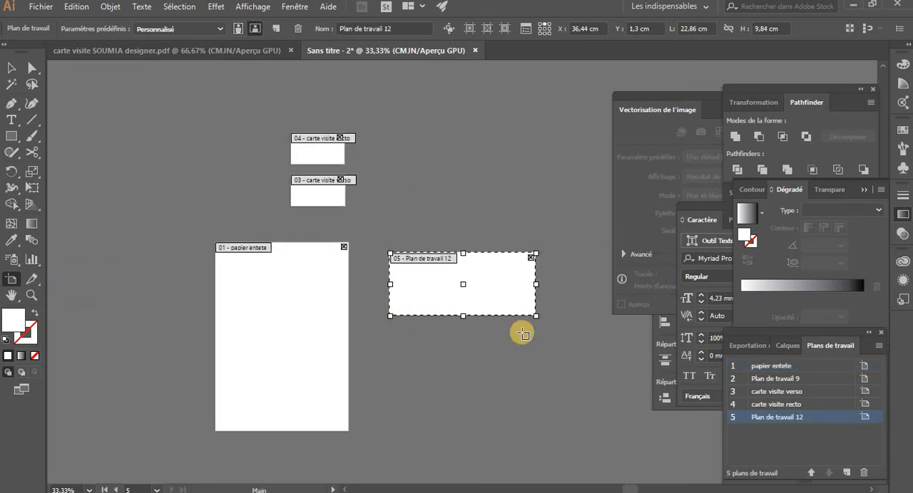
Rename the new landscape artboard as enveloop
left_click(400, 26)
triple_click(400, 26)
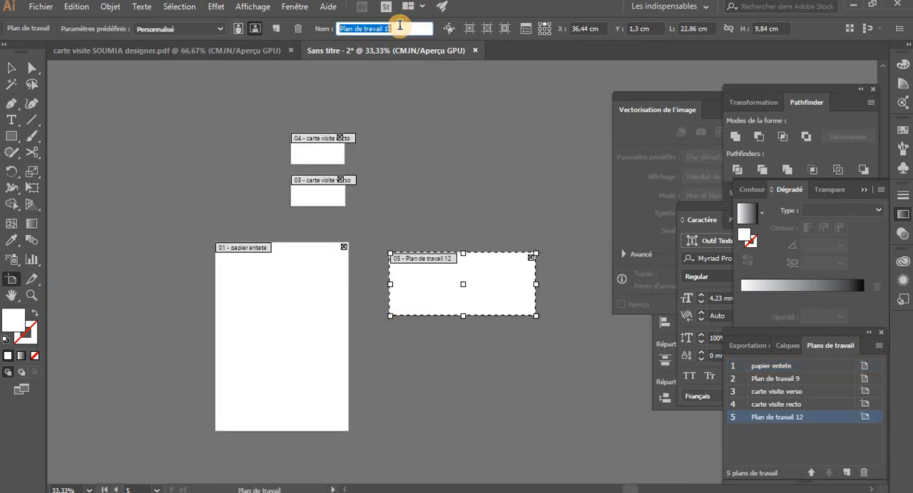
type("enveloppe")
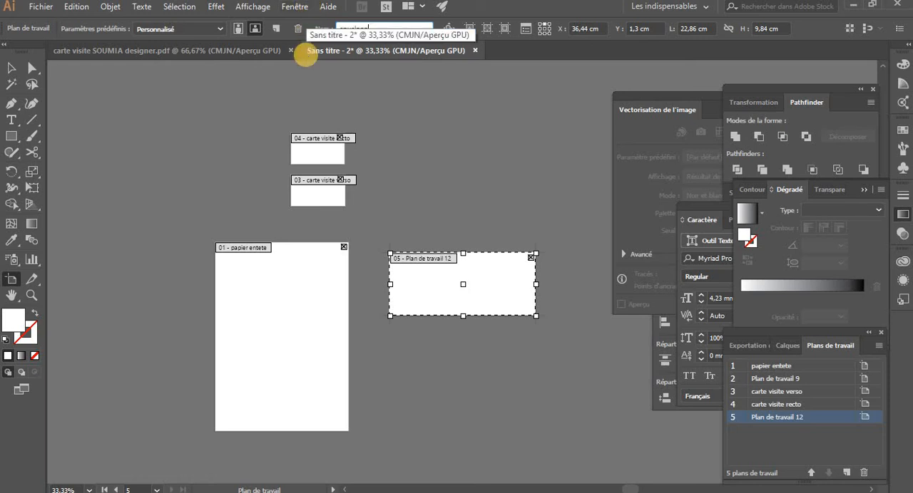
type("v")
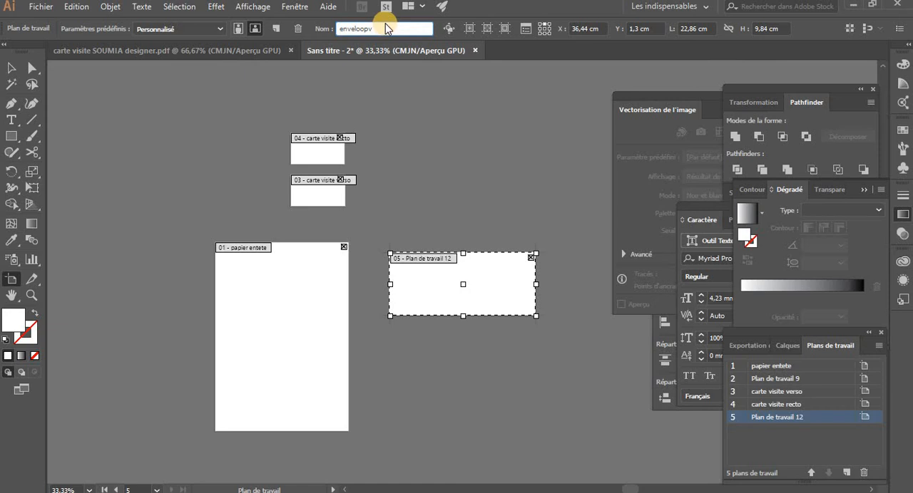
key("BackSpace")
key("Return")
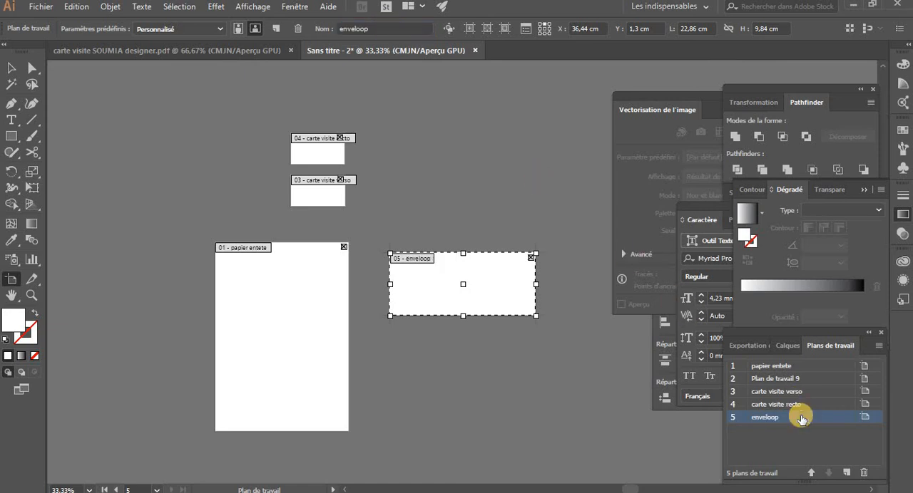
Delete the Plan de travail 9 artboard and leave artboard editing
left_click(775, 379)
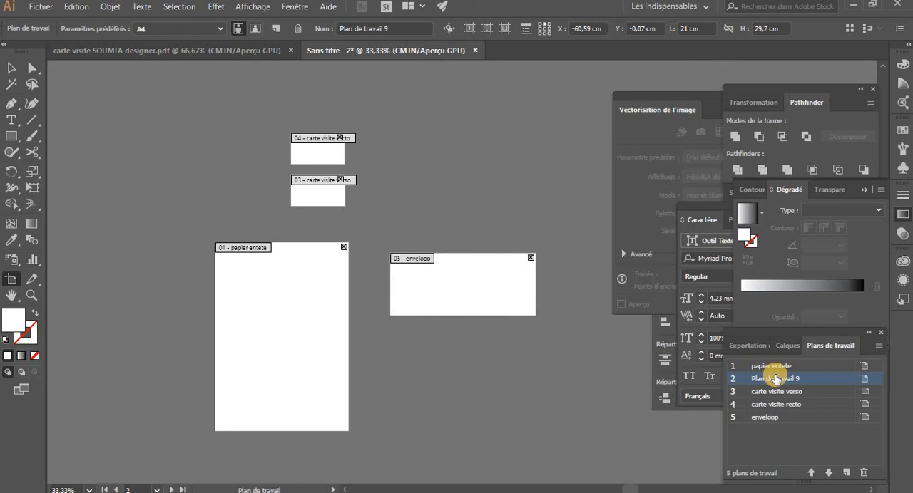
left_click(865, 473)
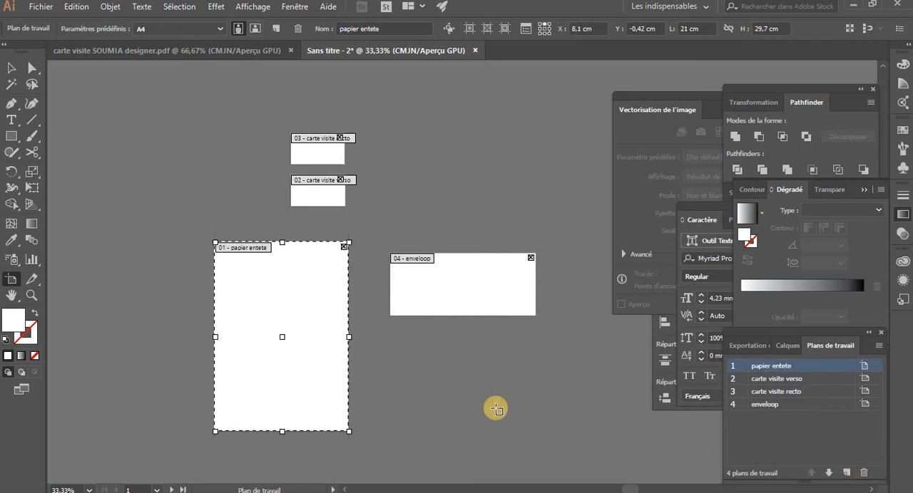
key("Escape")
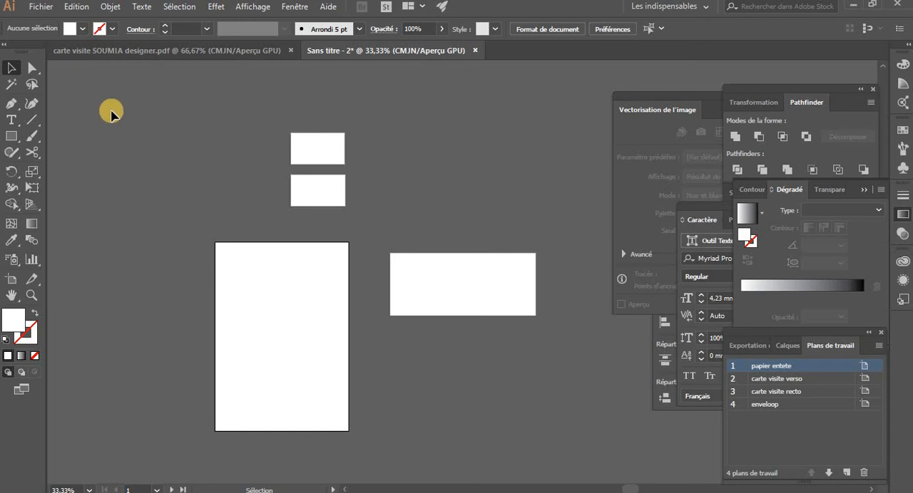
Import the LOGO YOUTUBE PDF from the YOUTYBE folder on the desktop and place it on the papier entete artboard
left_click(40, 6)
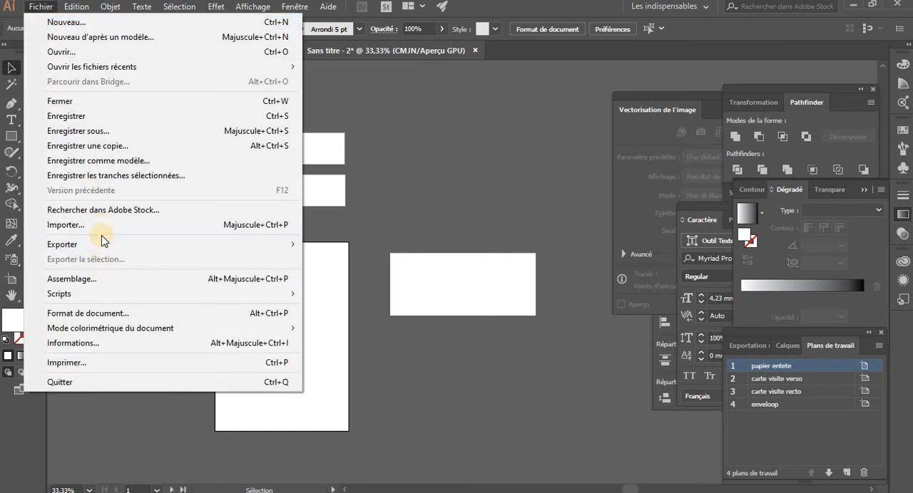
left_click(104, 228)
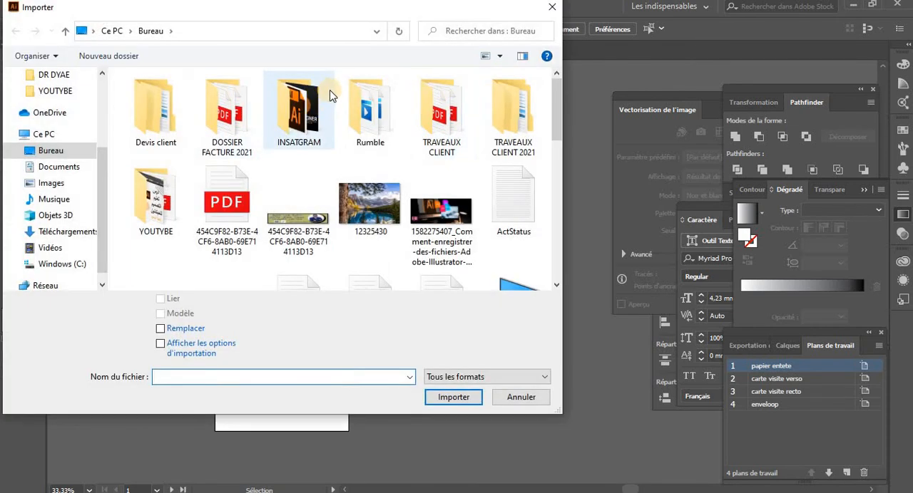
scroll(314, 194, "down", 5)
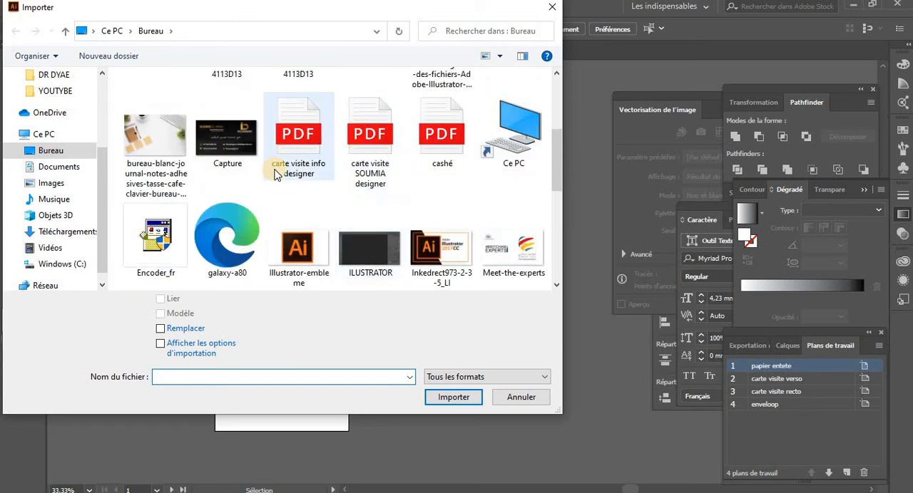
scroll(285, 177, "down", 3)
scroll(385, 176, "down", 2)
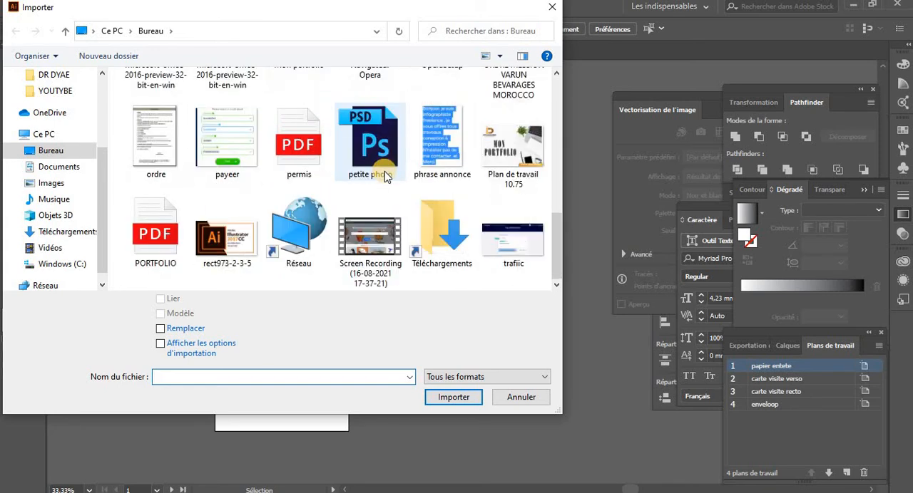
scroll(384, 176, "up", 5)
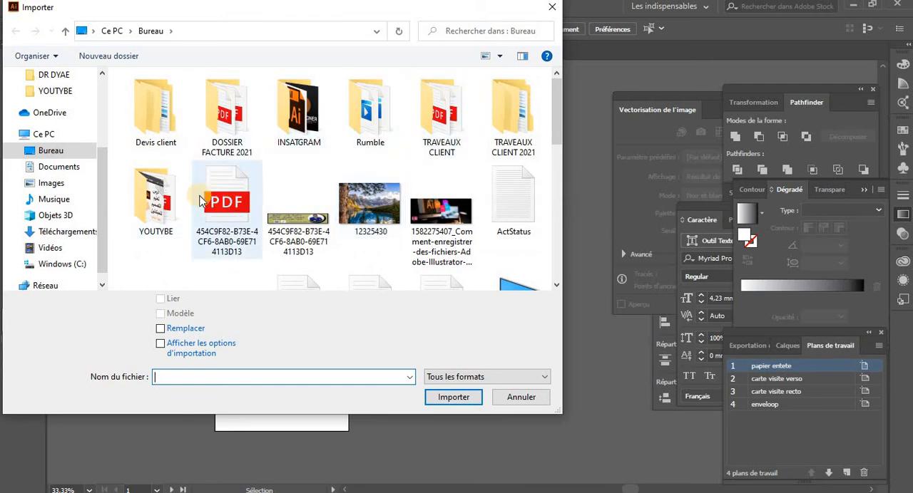
double_click(157, 189)
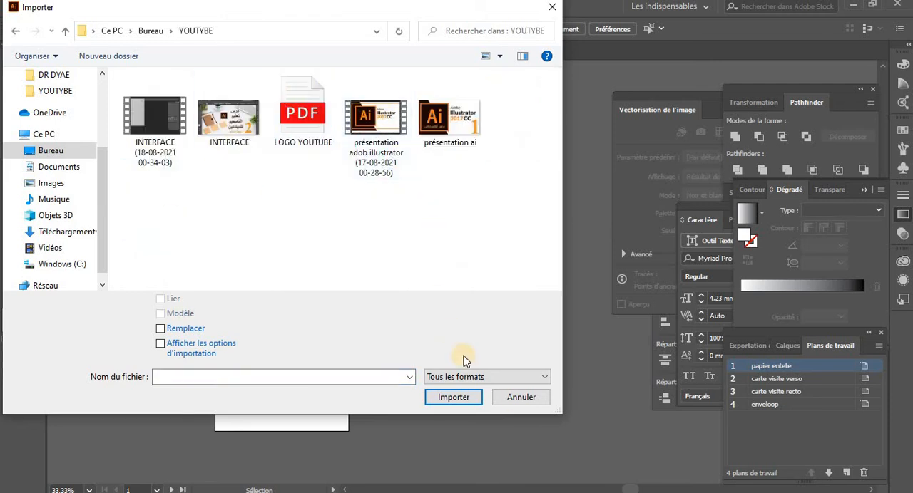
left_click(306, 113)
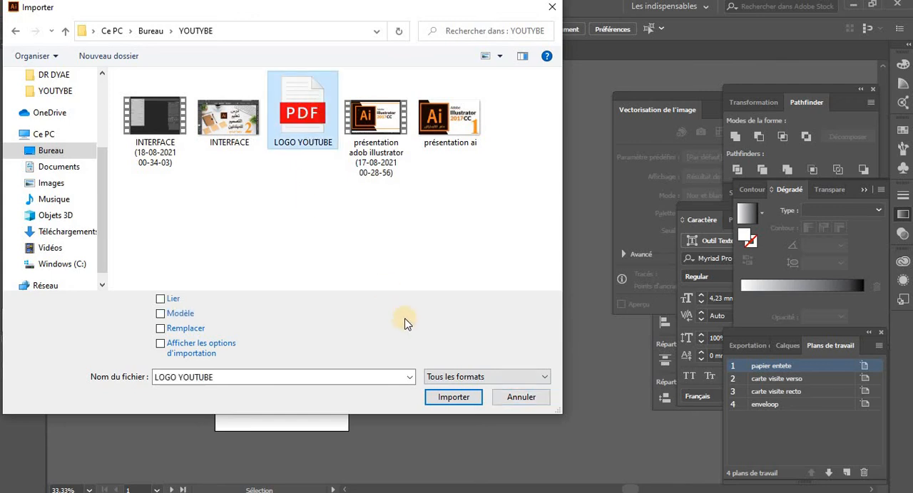
left_click(454, 398)
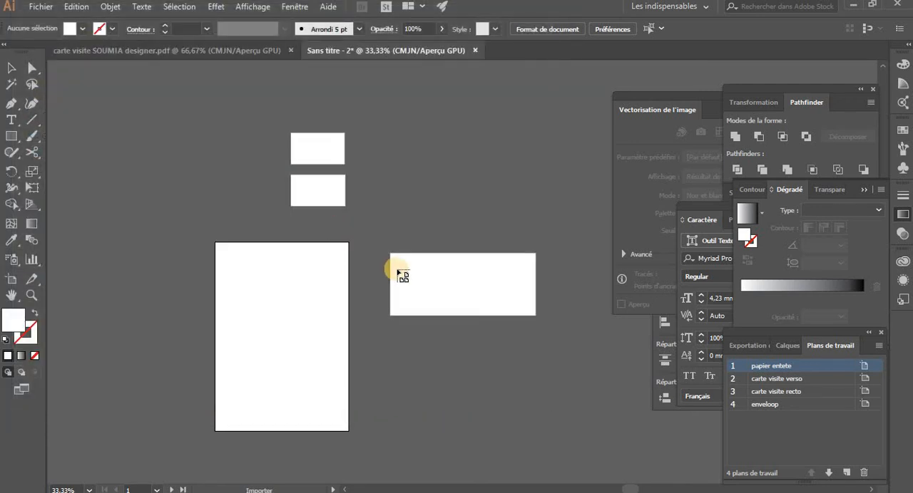
left_click_drag(396, 269, 325, 382)
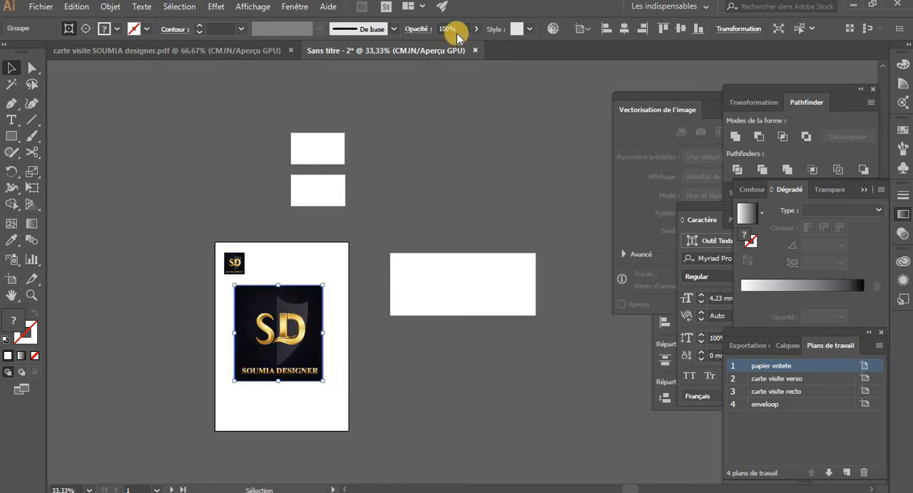
Set the opacity of the large logo on the papier entete artboard to 7% and deselect it
left_click(432, 30)
type("7")
key("Return")
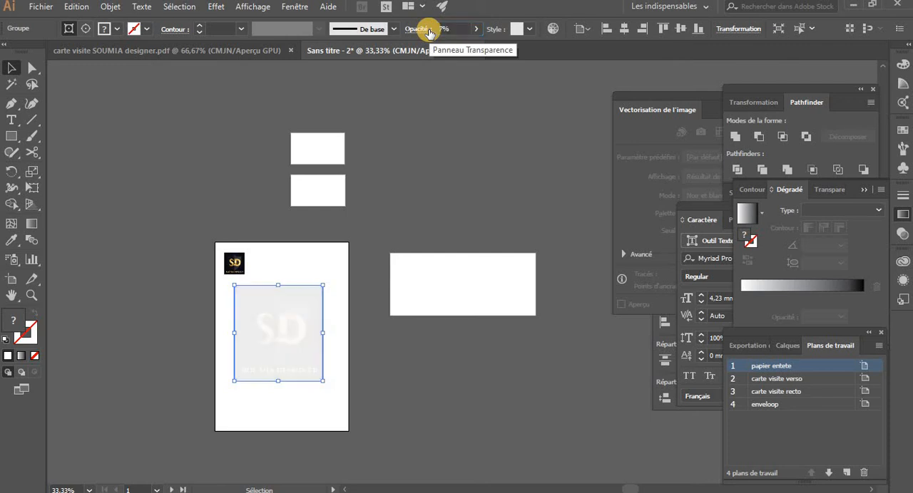
left_click(442, 173)
left_click_drag(407, 200, 353, 130)
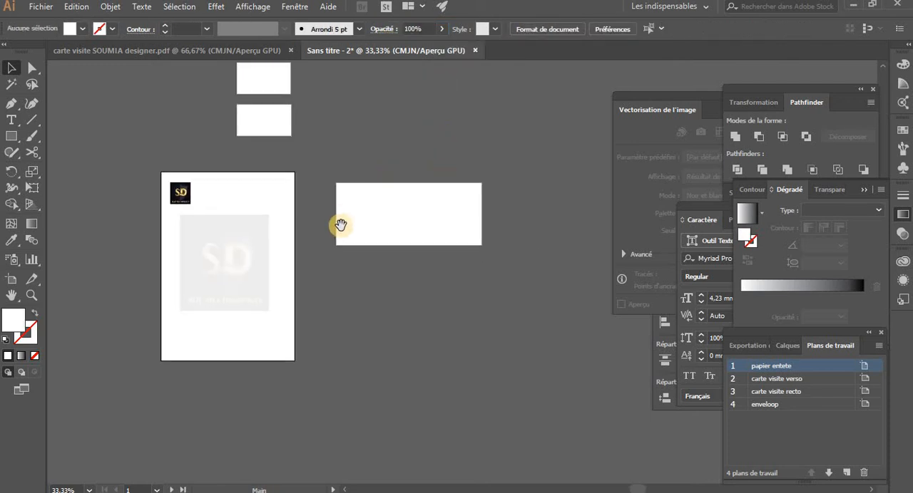
Copy the small logo from the papier entete artboard into the upper-left corner of the enveloop artboard and deselect it
left_click_drag(182, 194, 354, 201)
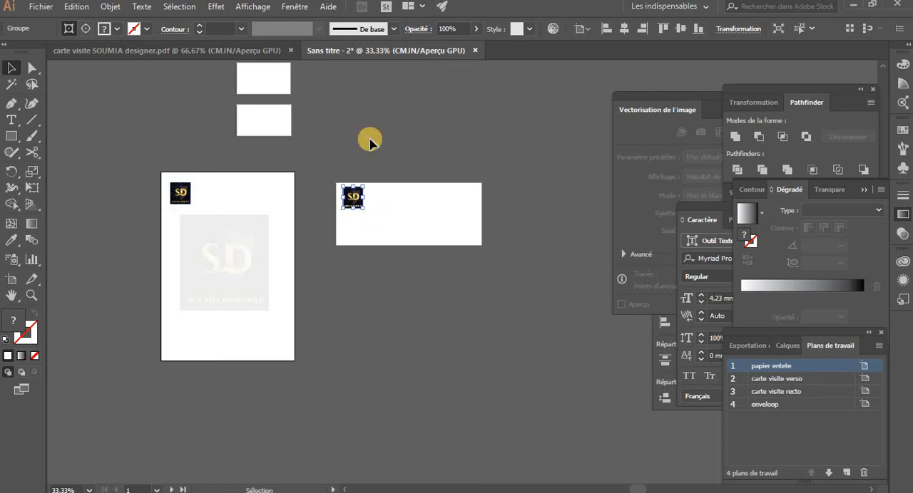
left_click(368, 139)
scroll(356, 141, "up", 2)
left_click(195, 112)
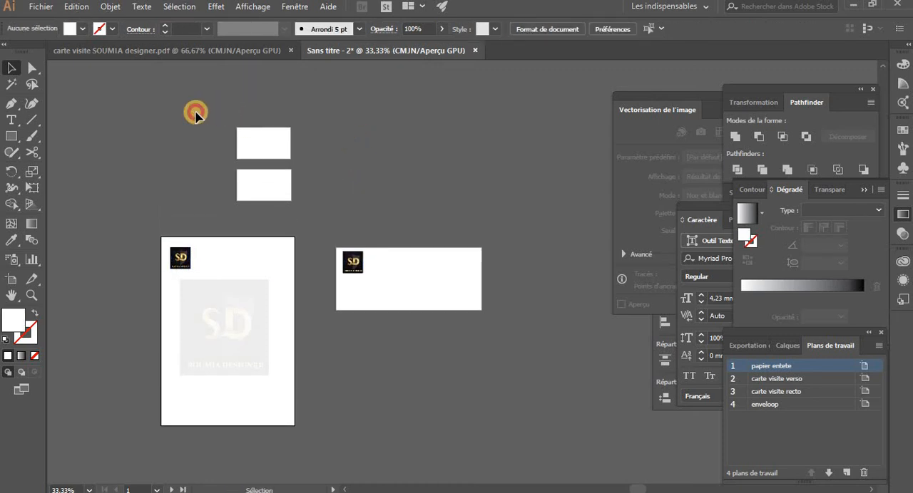
Import from the desktop the carte visite PDF that is open in the other document, and place it beside the business-card artboards
left_click(41, 6)
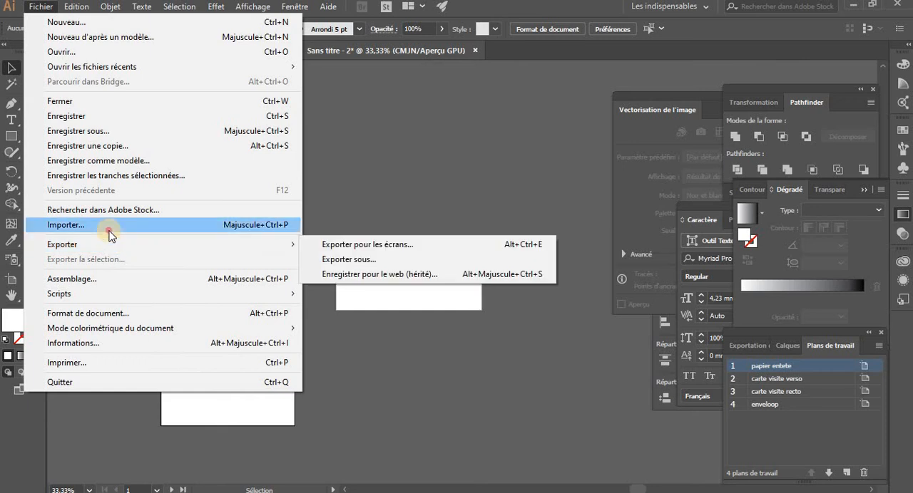
left_click(107, 225)
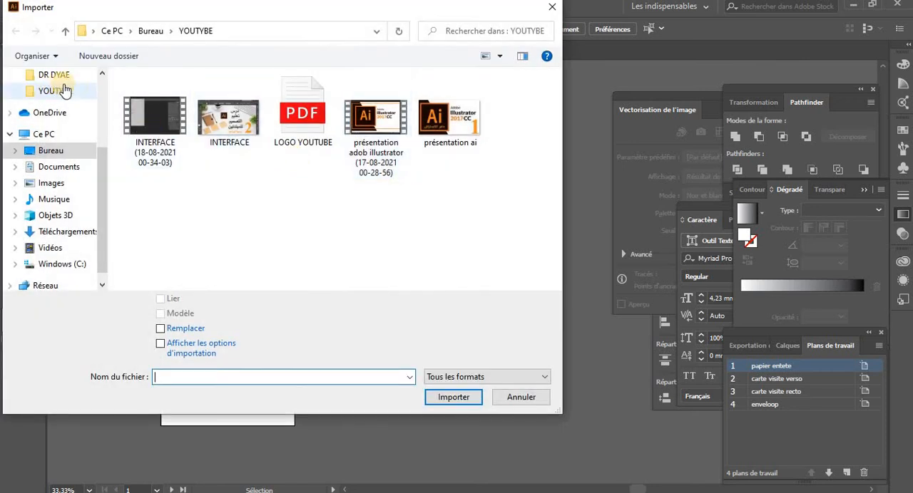
scroll(96, 91, "up", 3)
left_click(67, 101)
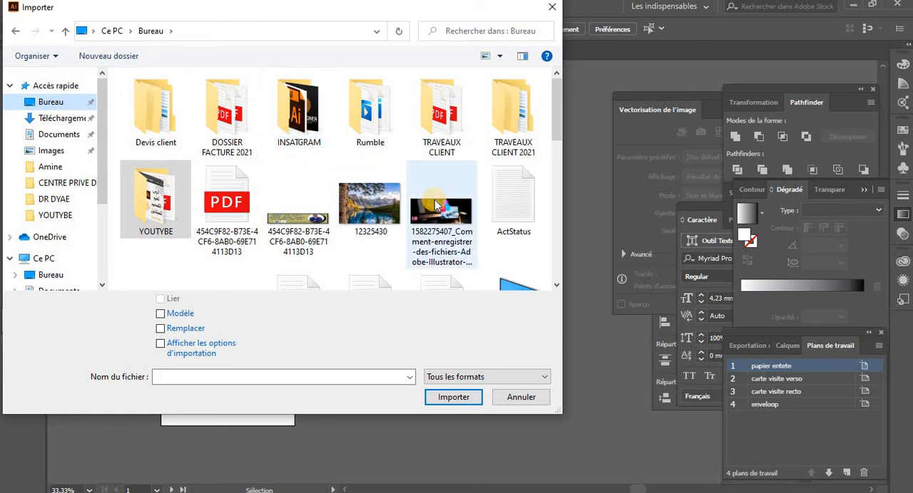
scroll(435, 201, "down", 1)
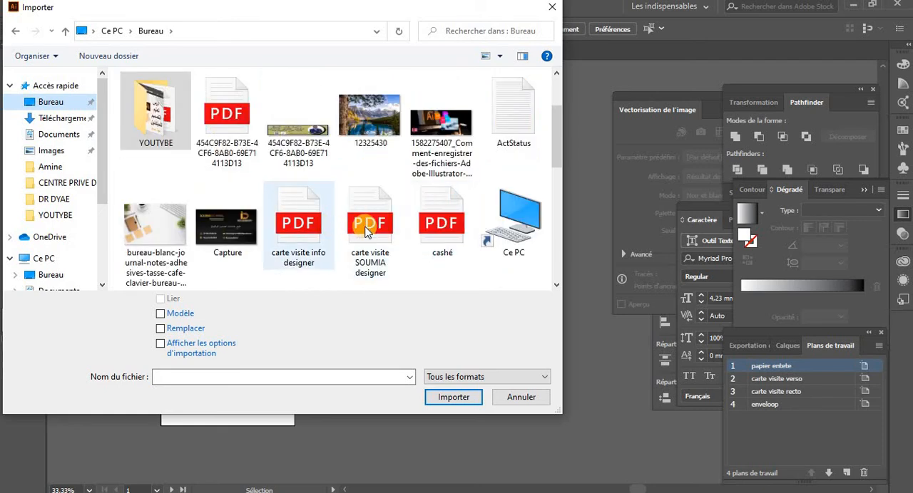
left_click(378, 250)
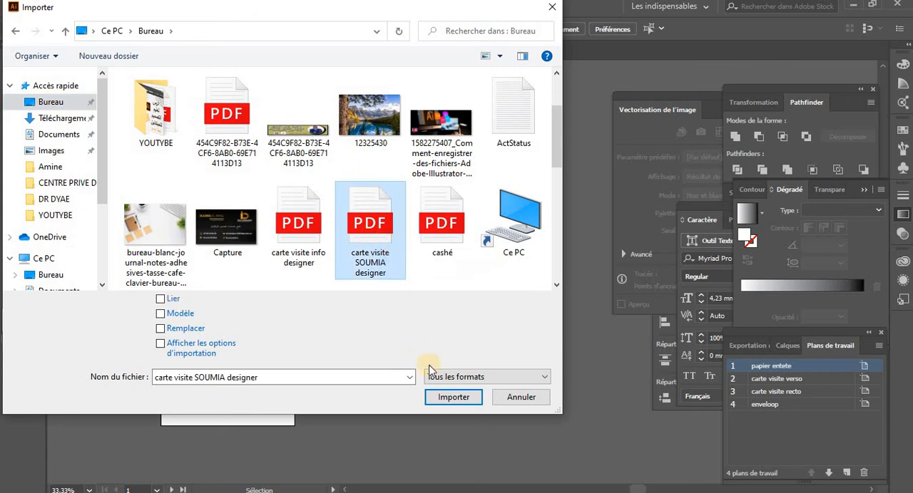
left_click(447, 401)
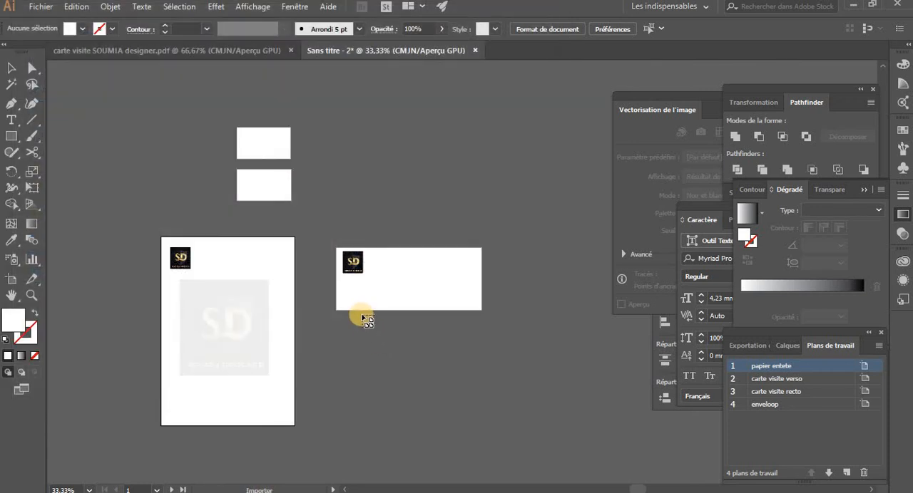
left_click(362, 315)
left_click_drag(384, 328, 350, 171)
Align the imported business-card front to fit the carte visite recto artboard and deselect it
left_click(276, 150)
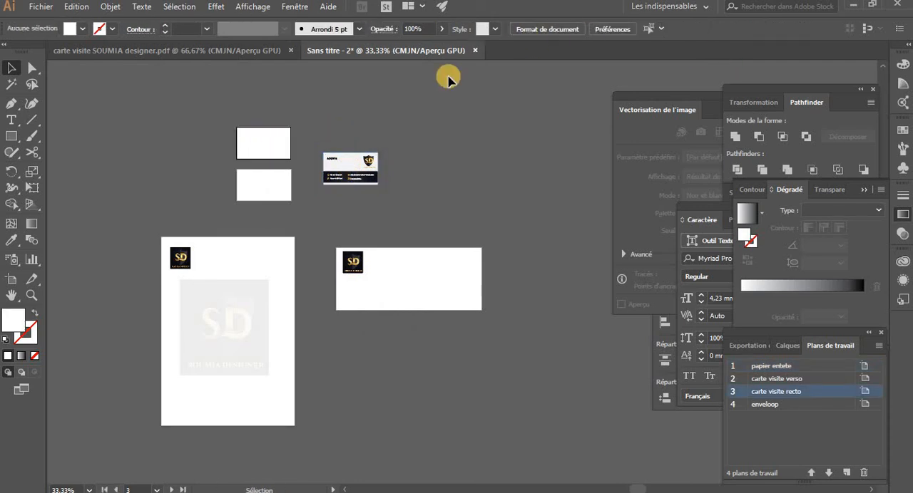
left_click_drag(281, 150, 286, 149)
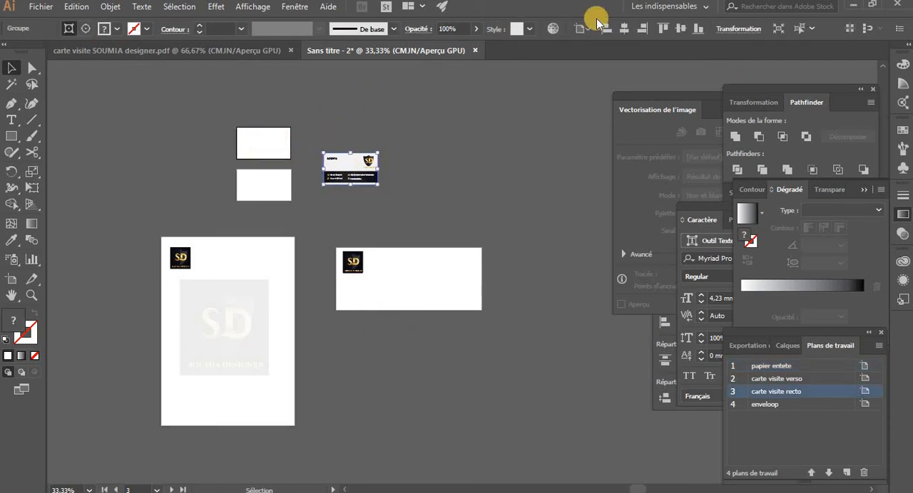
left_click(621, 30)
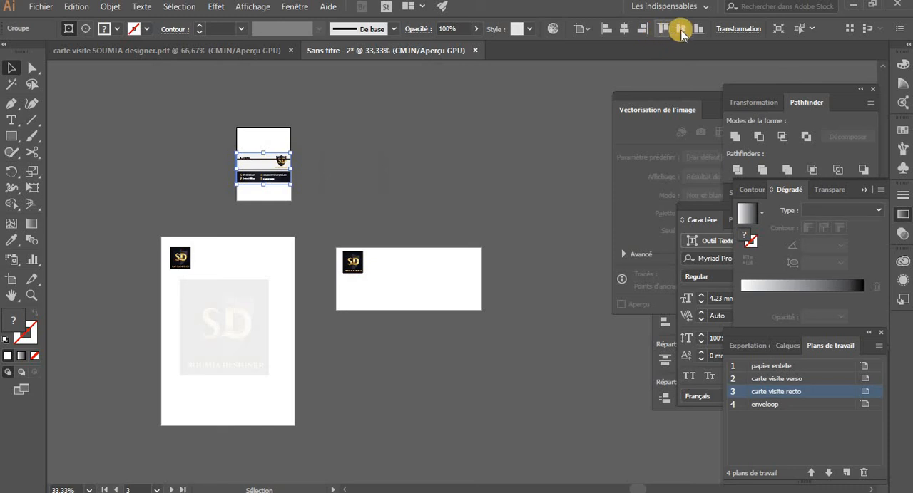
left_click(662, 29)
left_click(461, 163)
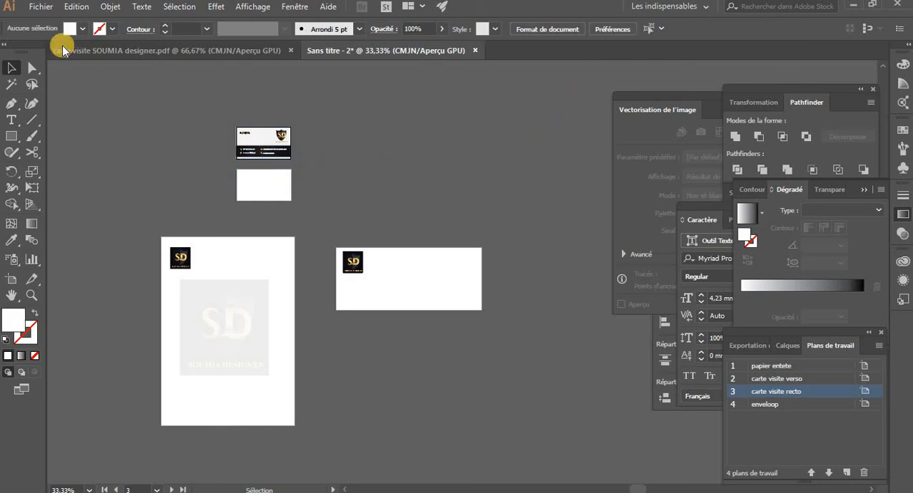
Switch to the recently opened carte visite PDF and cut the dark card back with the SD logo
left_click(37, 9)
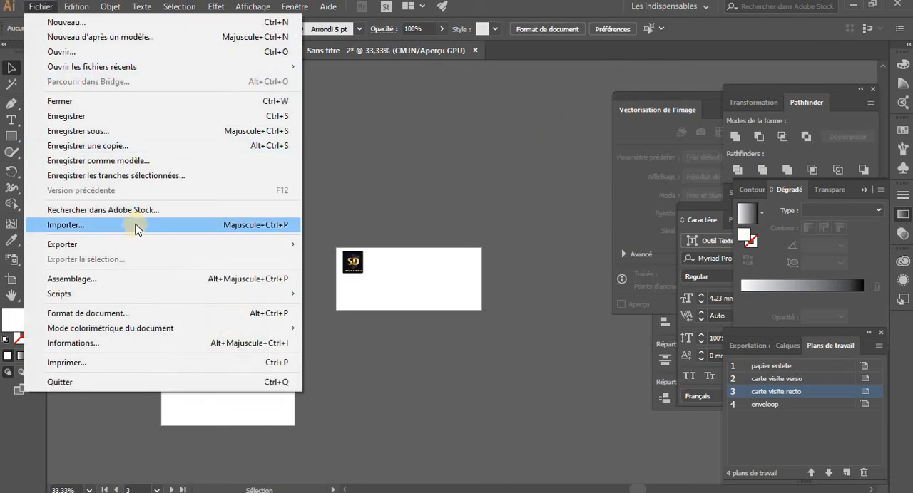
left_click(446, 159)
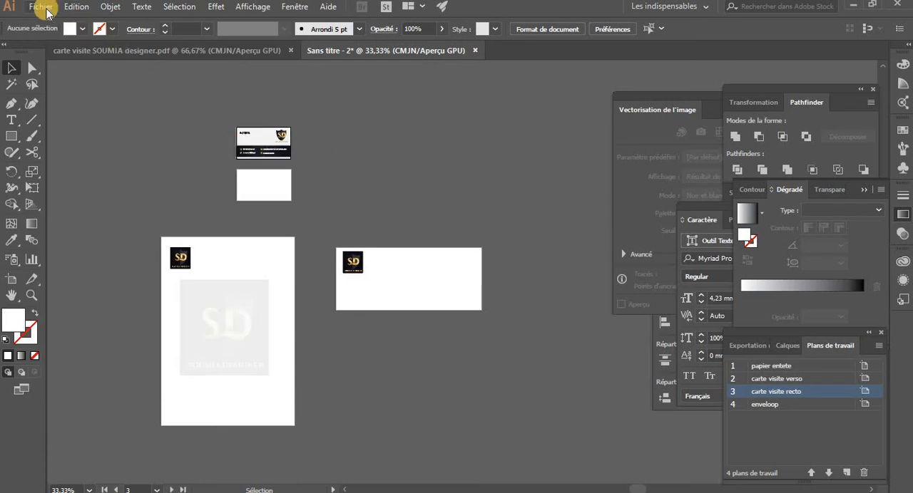
left_click(44, 8)
mouse_move(122, 66)
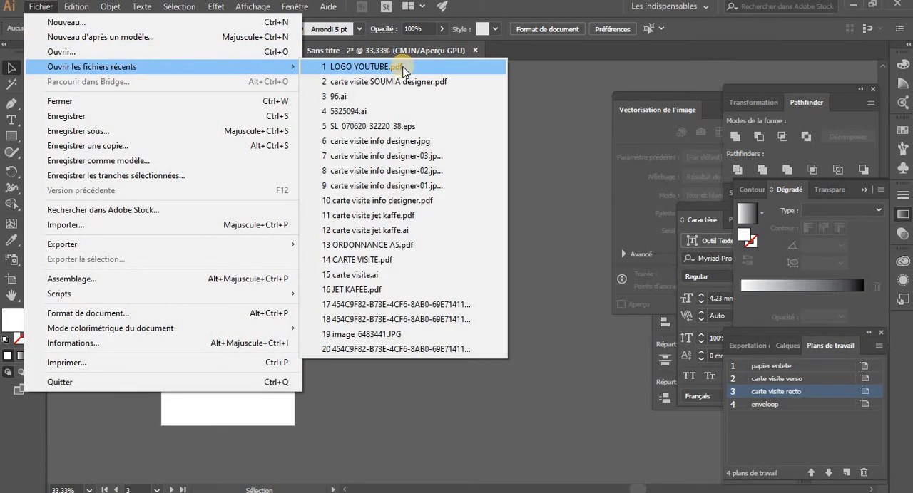
left_click(396, 84)
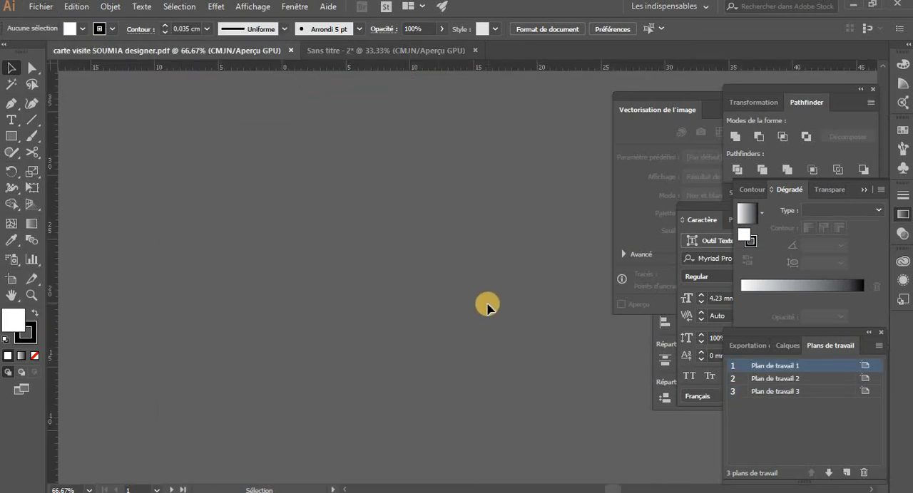
key("ctrl+minus")
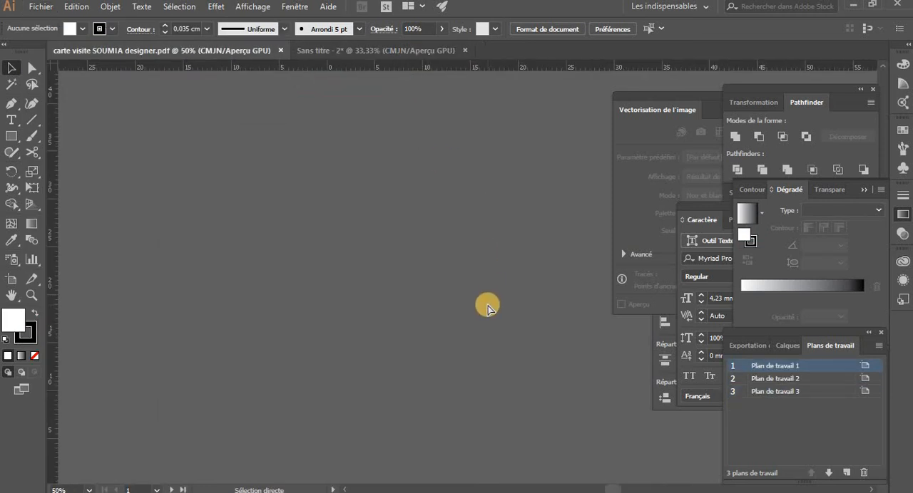
key("ctrl+minus")
key("ctrl+minus")
key("ctrl+minus")
key("ctrl+minus")
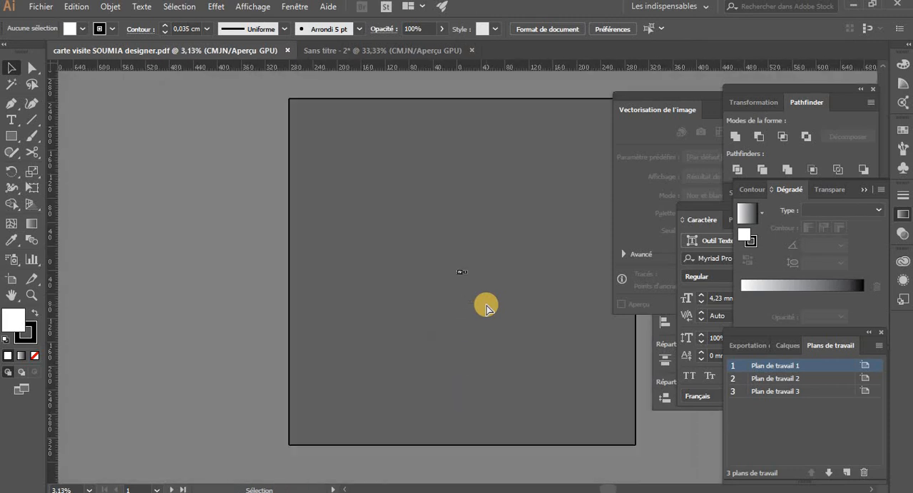
key("ctrl+plus")
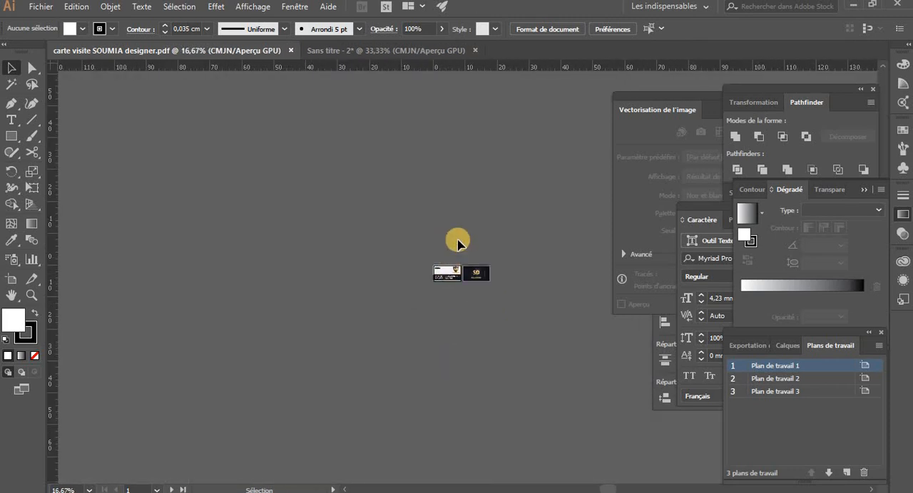
left_click_drag(473, 302, 473, 294)
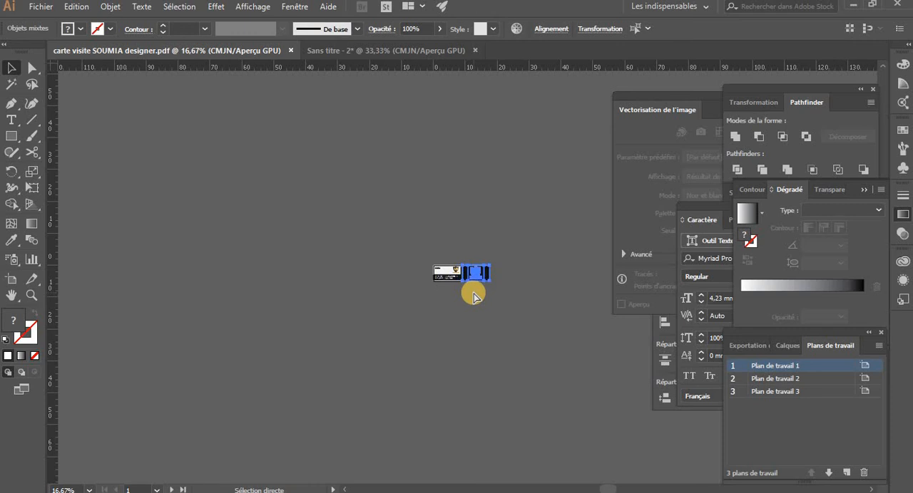
key("Delete")
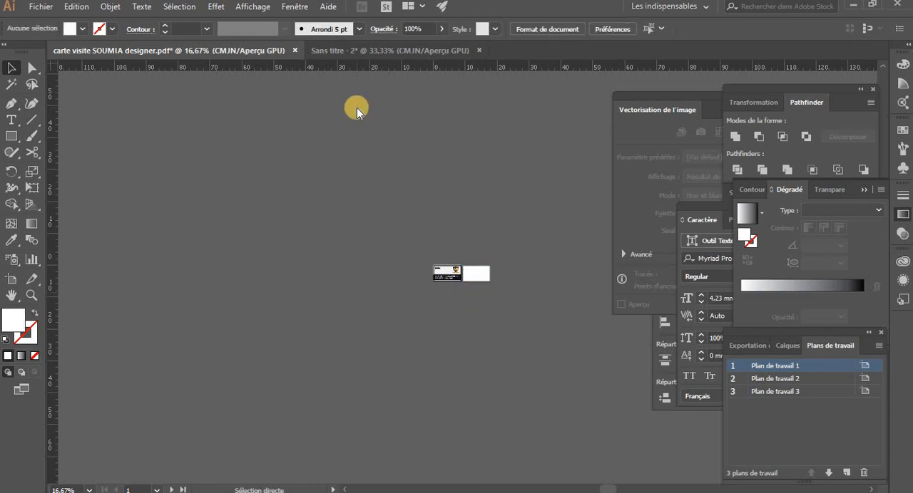
Close the carte visite PDF without saving and paste the card back beside the empty business-card artboard
key("ctrl+w")
left_click(516, 272)
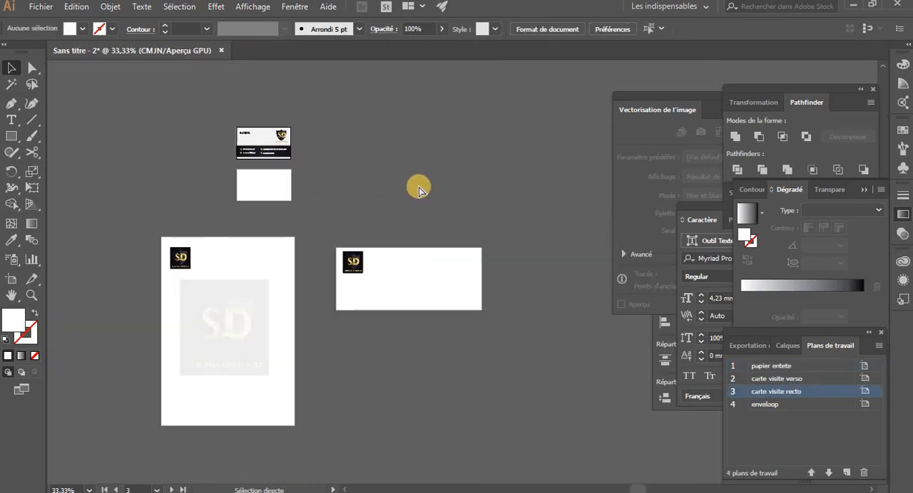
key("ctrl+v")
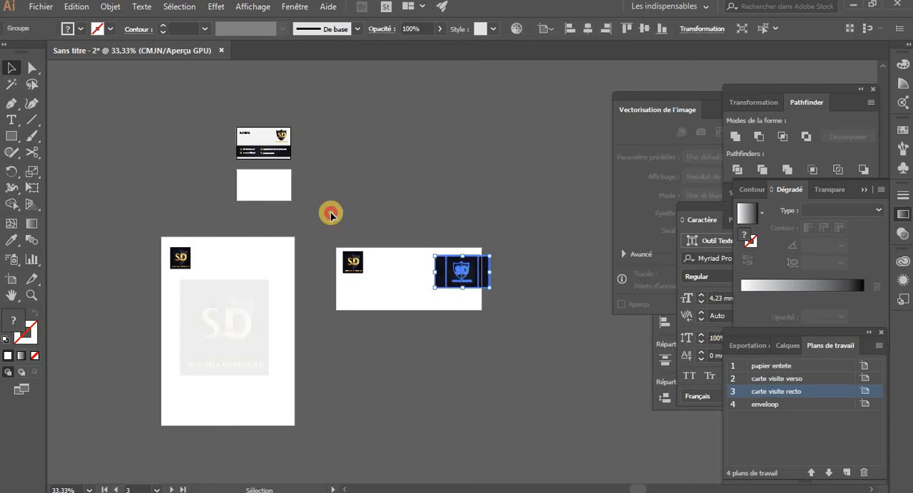
left_click_drag(330, 216, 306, 184)
Align the pasted card back to the centre of the carte visite verso artboard and deselect it
left_click(297, 186)
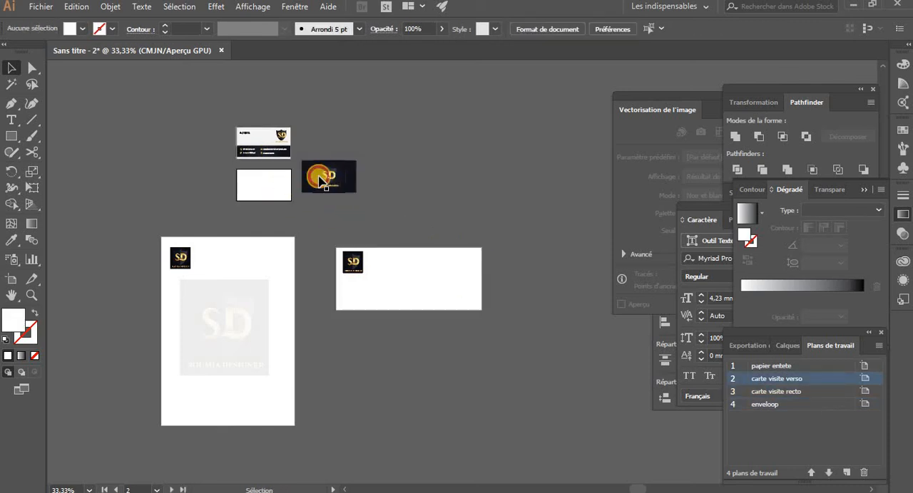
left_click(322, 182)
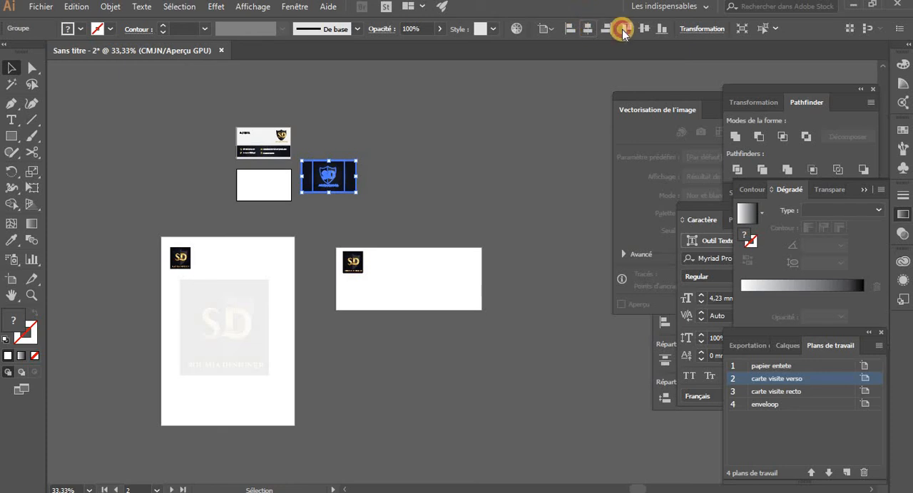
left_click(622, 32)
left_click(527, 171)
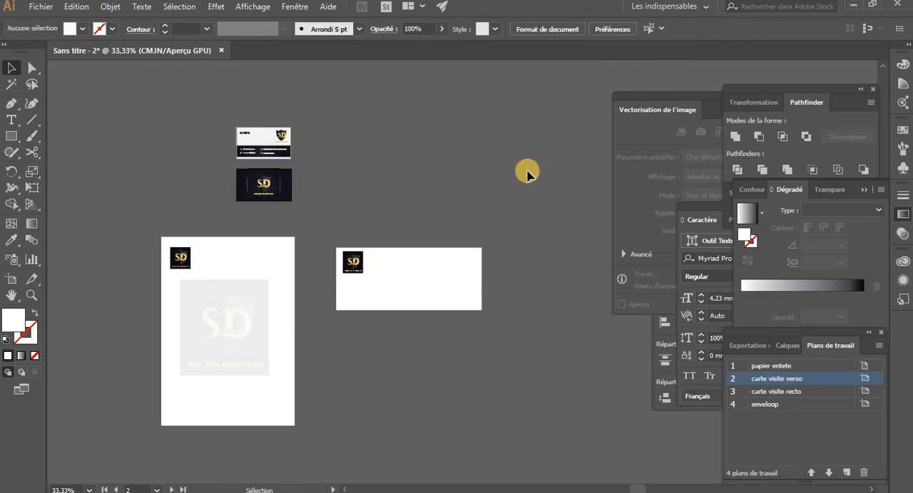
Copy the dark contact-details strip from the business-card front into the lower-right corner of the enveloop artboard and deselect it
left_click_drag(432, 190, 452, 179)
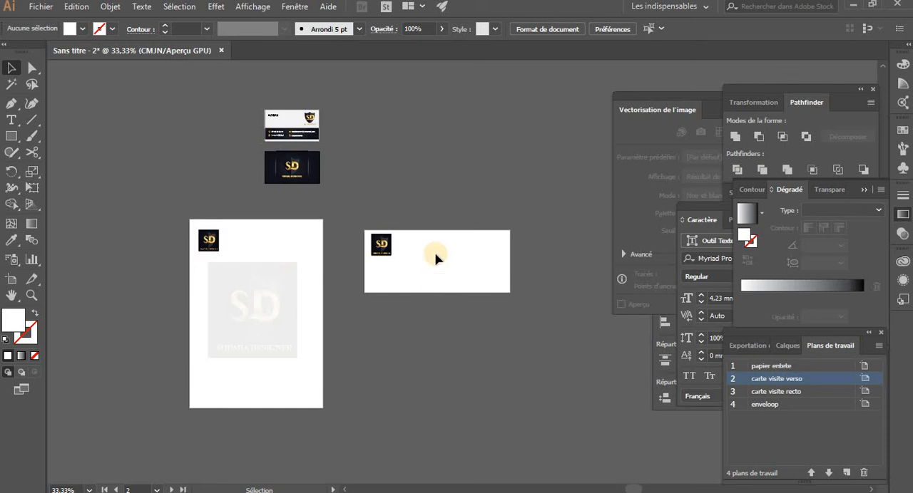
left_click(305, 135)
left_click(296, 139)
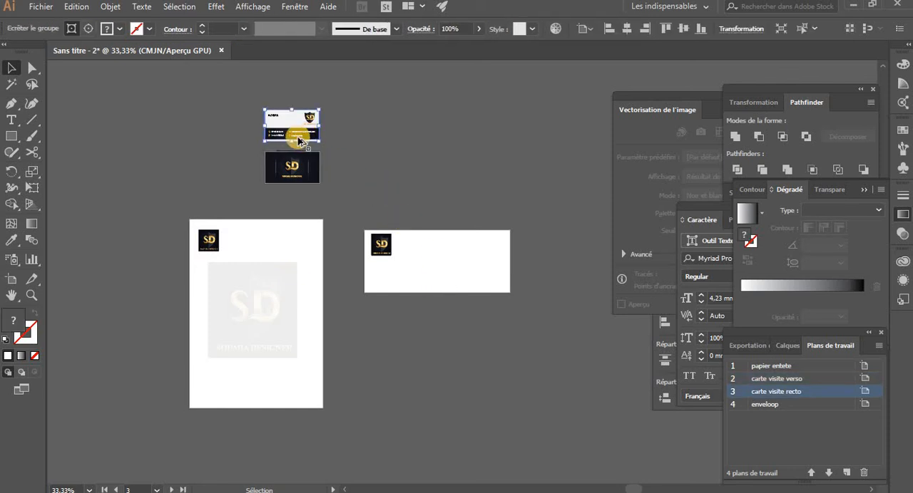
left_click_drag(297, 139, 466, 260)
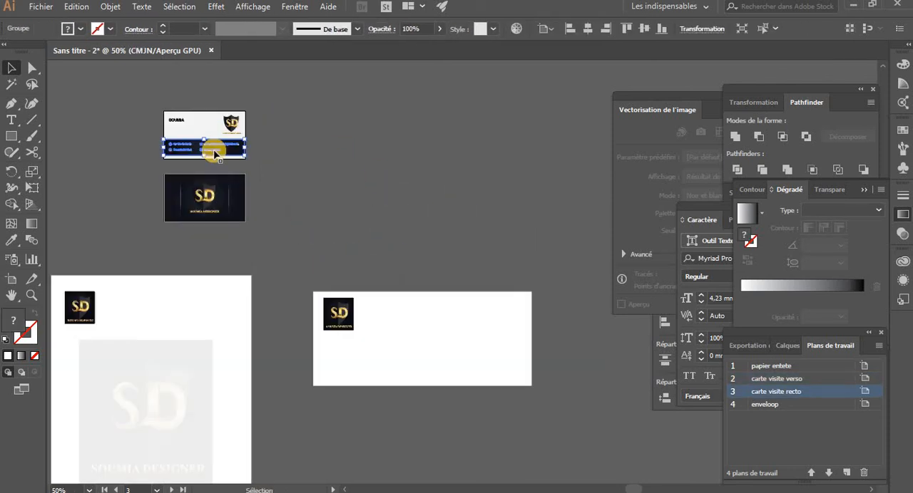
left_click_drag(214, 152, 505, 381)
left_click(514, 217)
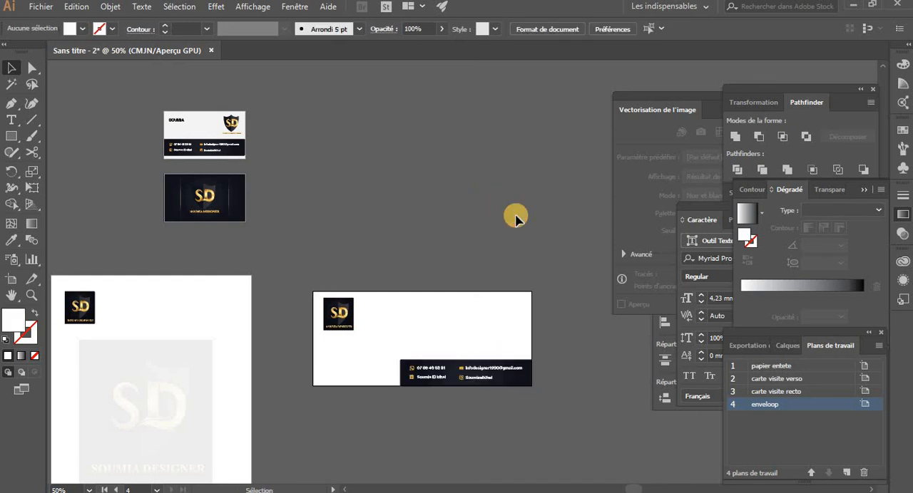
Delete the landscape photo lying outside the artboards, beside the papier entete artboard
key("ctrl+minus")
key("ctrl+minus")
key("ctrl+minus")
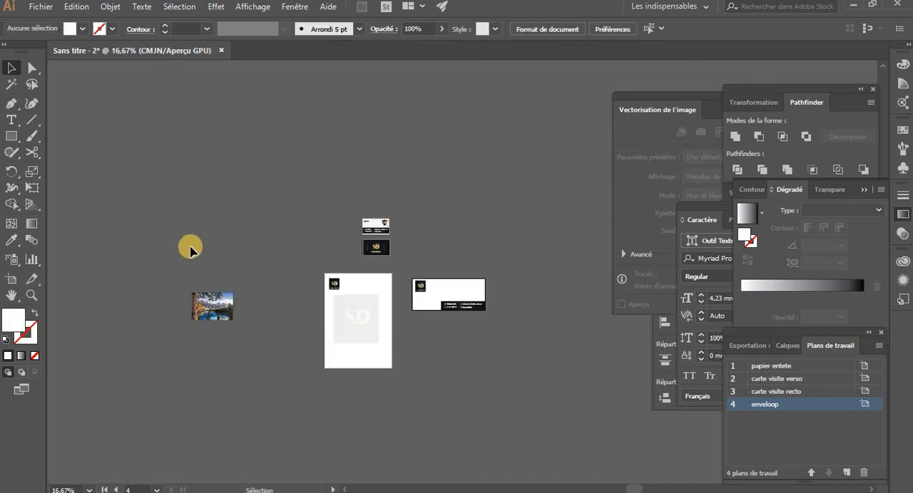
left_click(230, 314)
key("Delete")
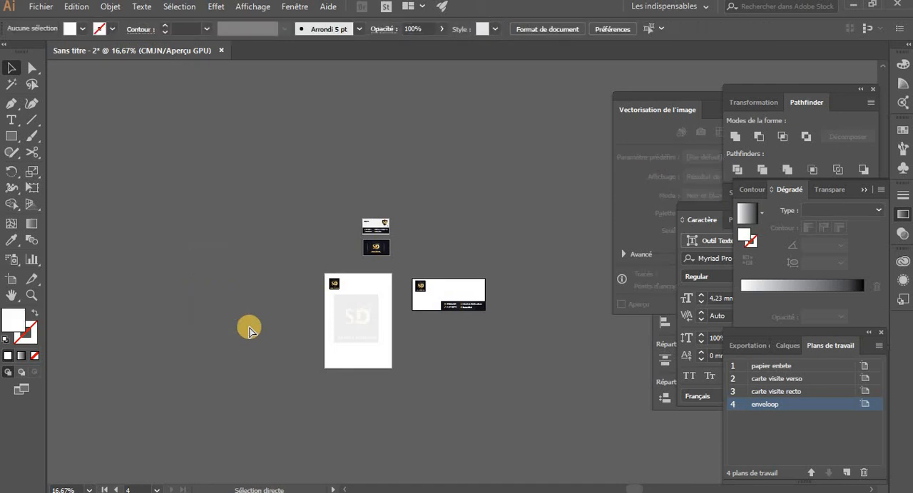
key("ctrl+plus")
key("ctrl+plus")
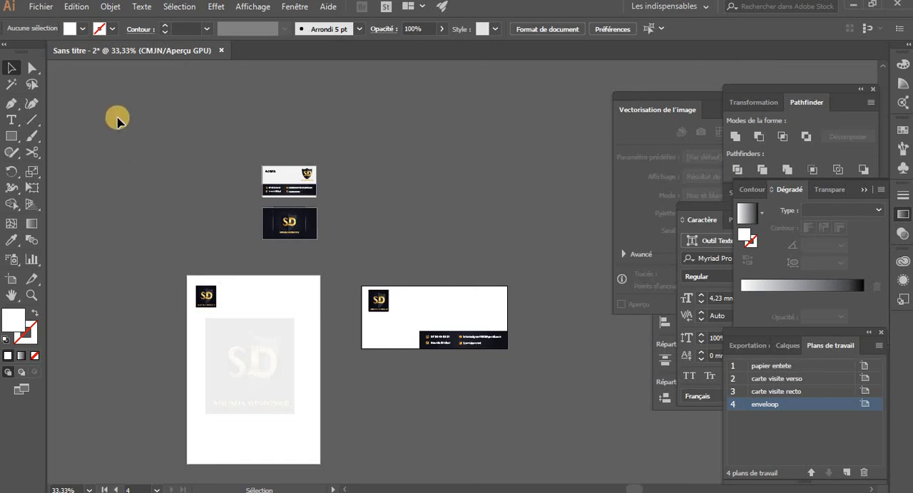
Export the document to the desktop as a JPEG named PROJET 1 without using artboards, in CMJN at 150 ppp
left_click(43, 6)
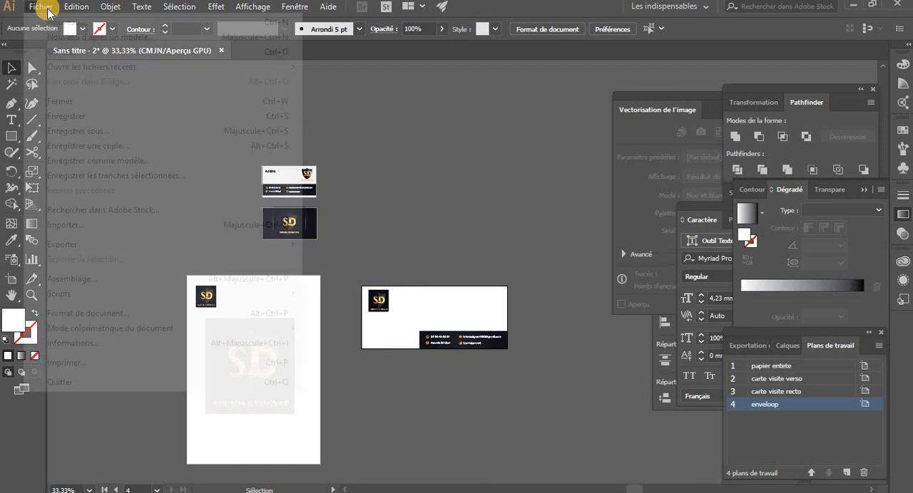
mouse_move(125, 244)
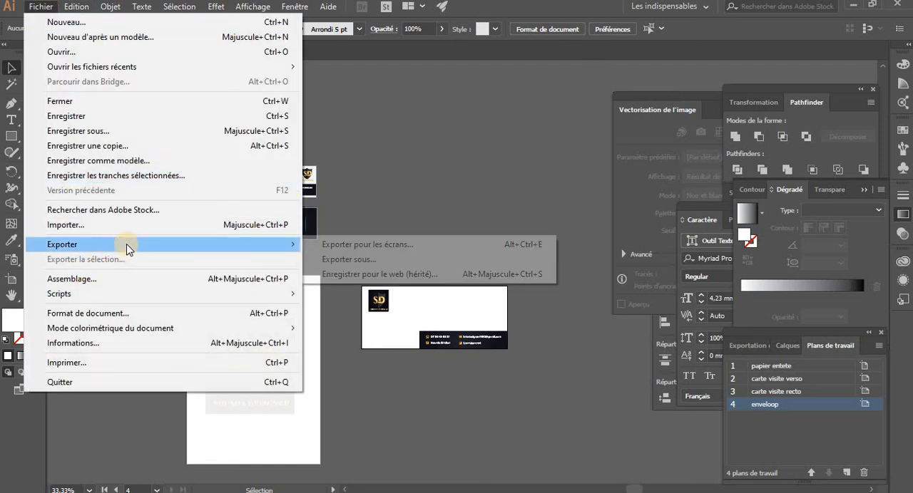
left_click(320, 260)
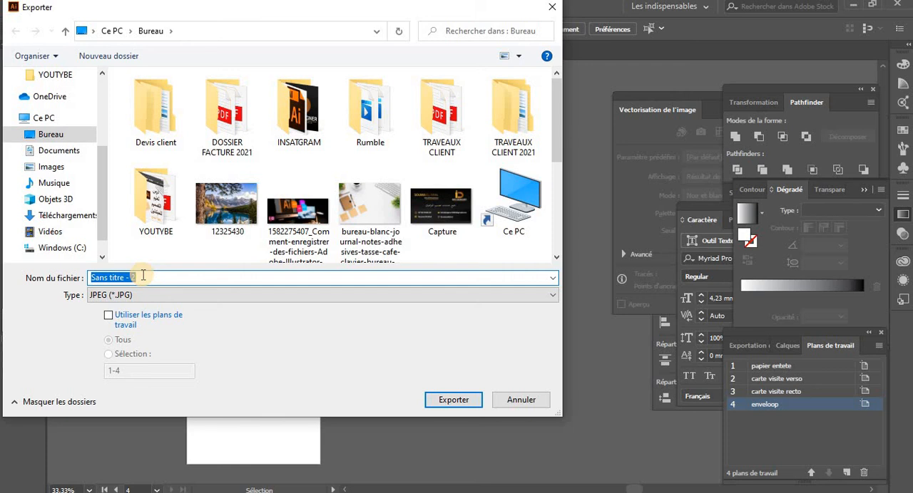
type("PROJET 1")
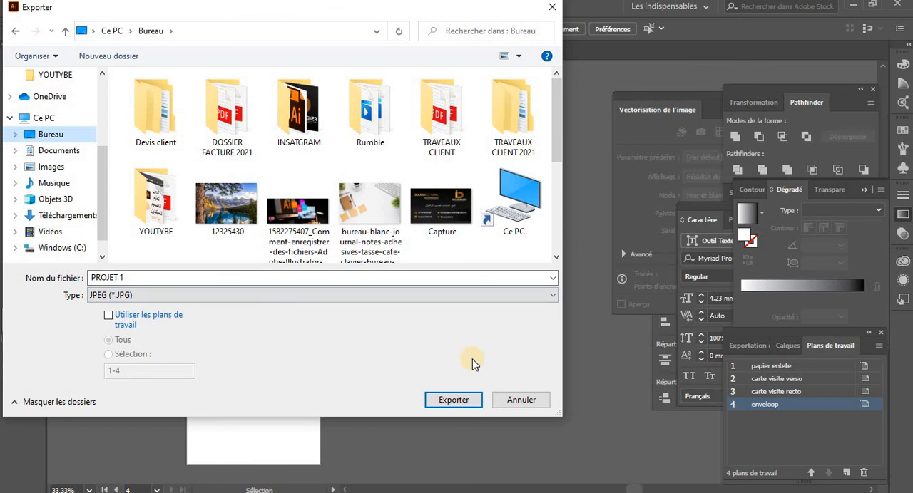
left_click(464, 401)
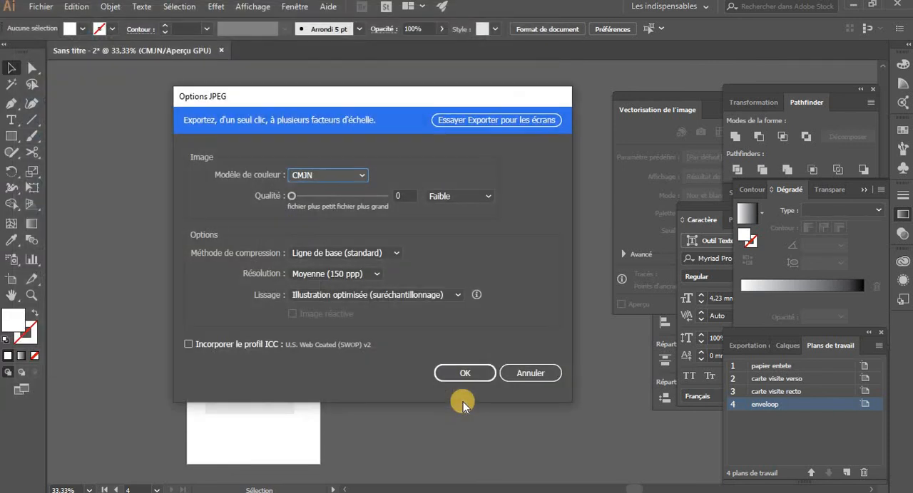
left_click(464, 374)
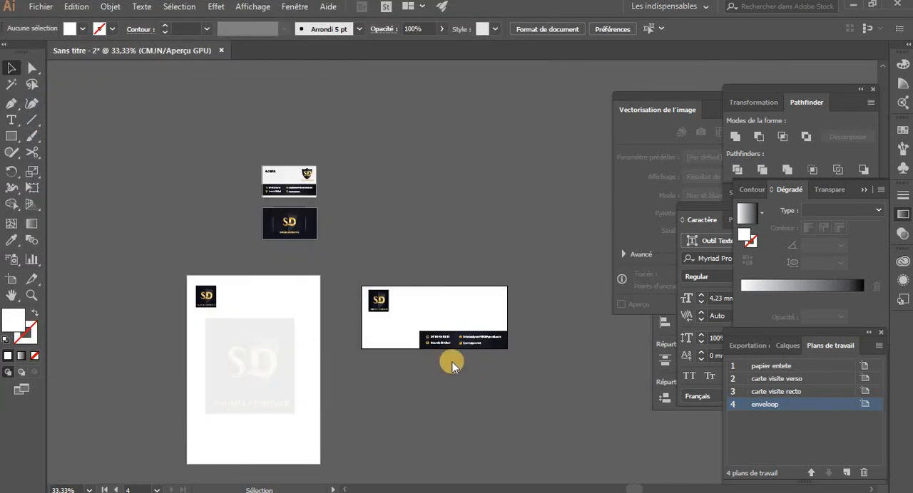
Open the exported PROJET 1 image from the desktop, examine how the artboards were exported, and close it
left_click(853, 5)
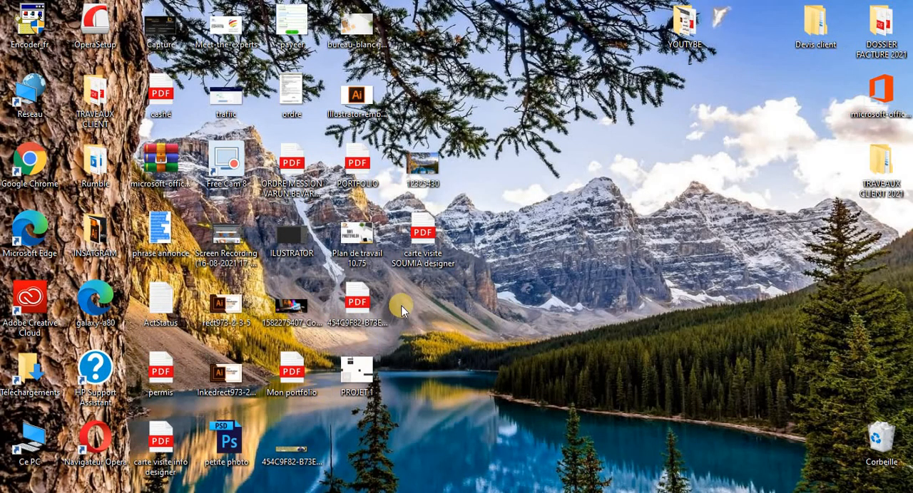
double_click(360, 367)
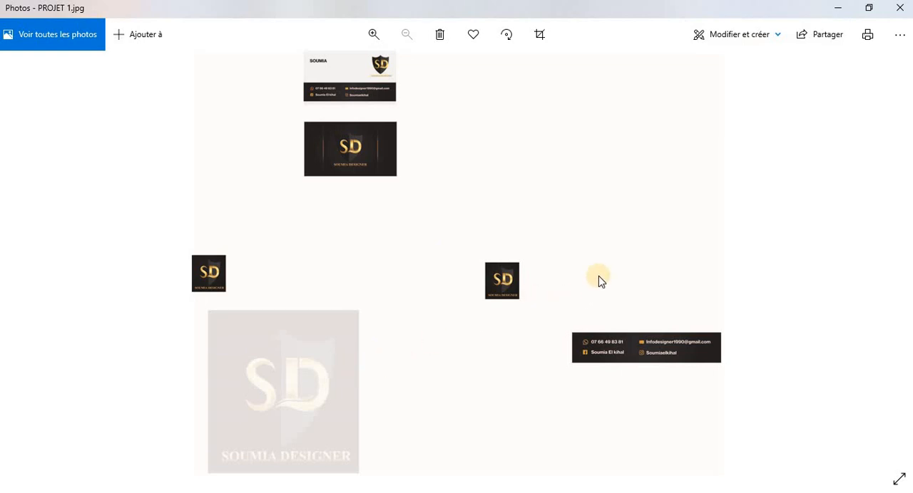
left_click(902, 12)
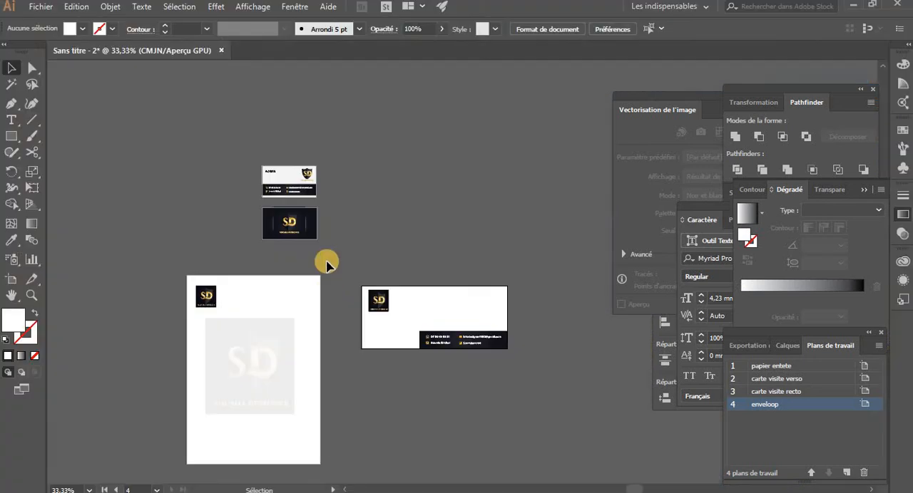
Export all artboards to the desktop as separate JPEG files named PROJET 1, using artboards, in CMJN at 150 ppp
left_click(41, 9)
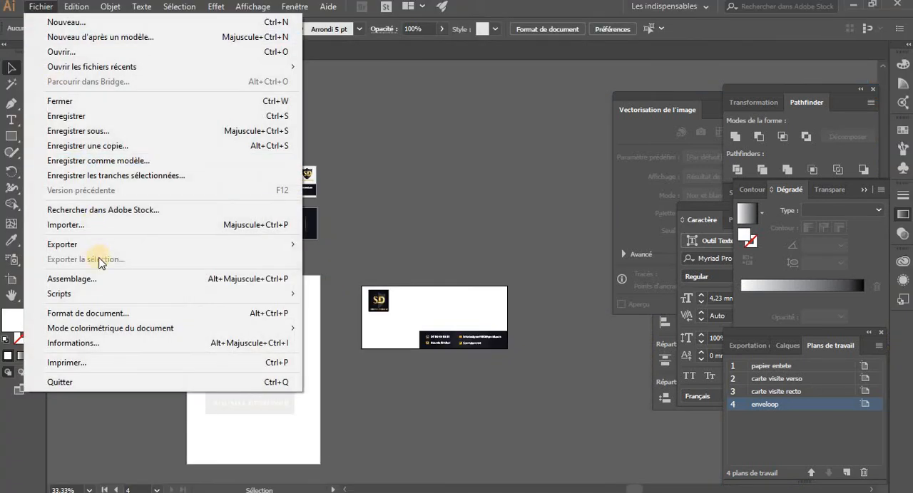
mouse_move(128, 245)
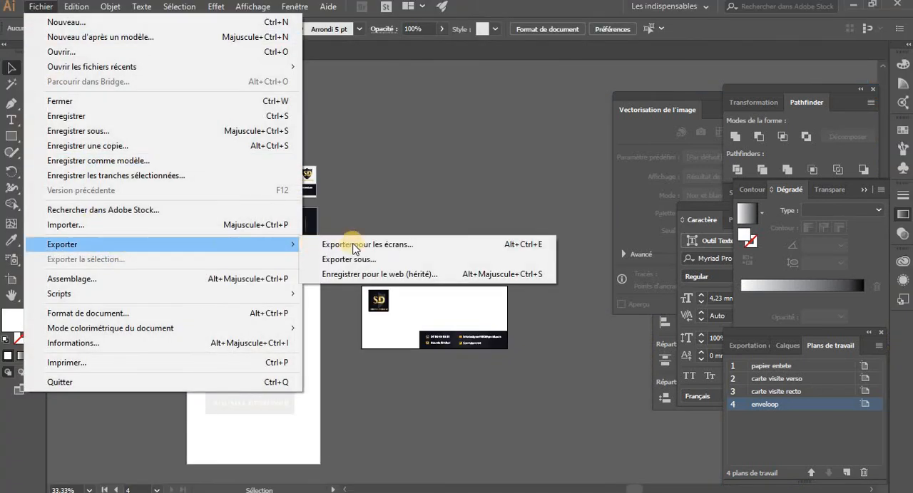
left_click(357, 258)
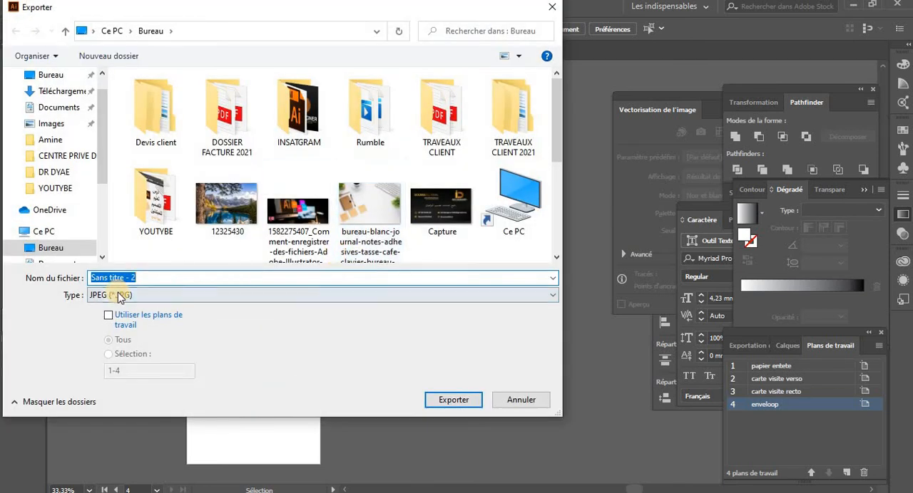
left_click(108, 316)
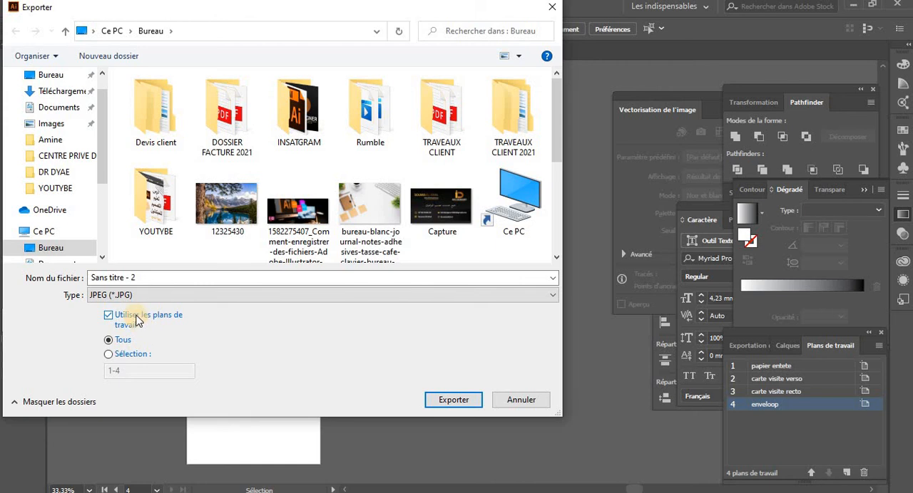
triple_click(150, 282)
type("PROJET 1")
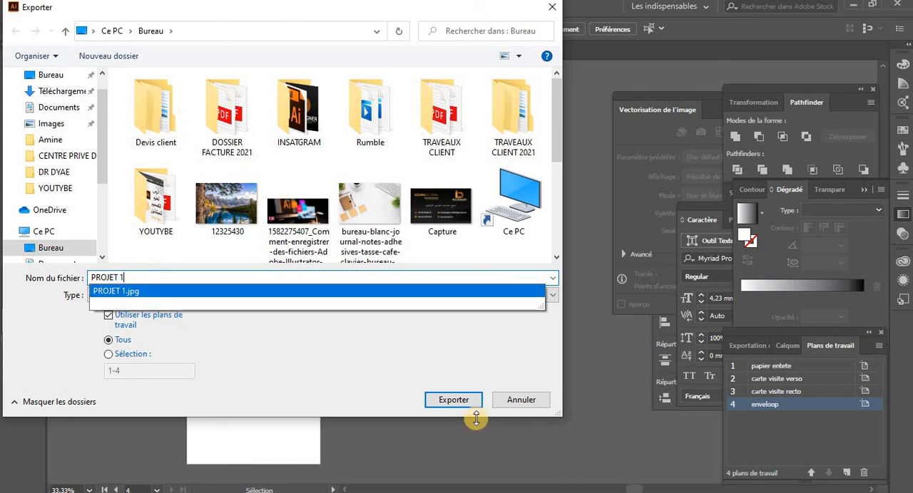
left_click(448, 400)
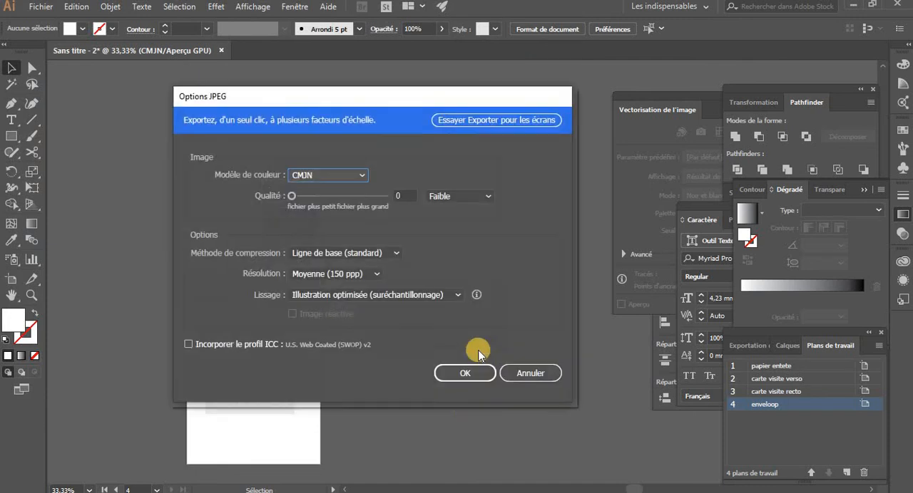
left_click(471, 373)
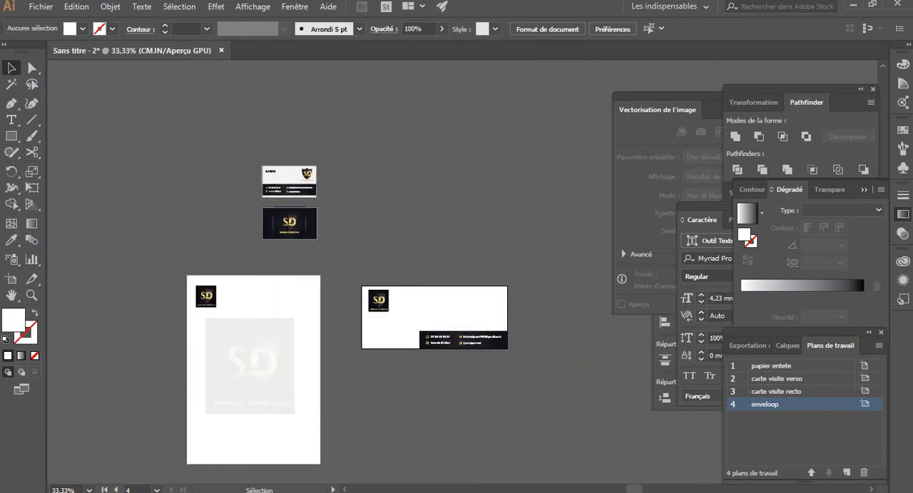
Examine the separately exported PROJET 1 artboard images on the desktop and return to the Illustrator document
left_click(851, 6)
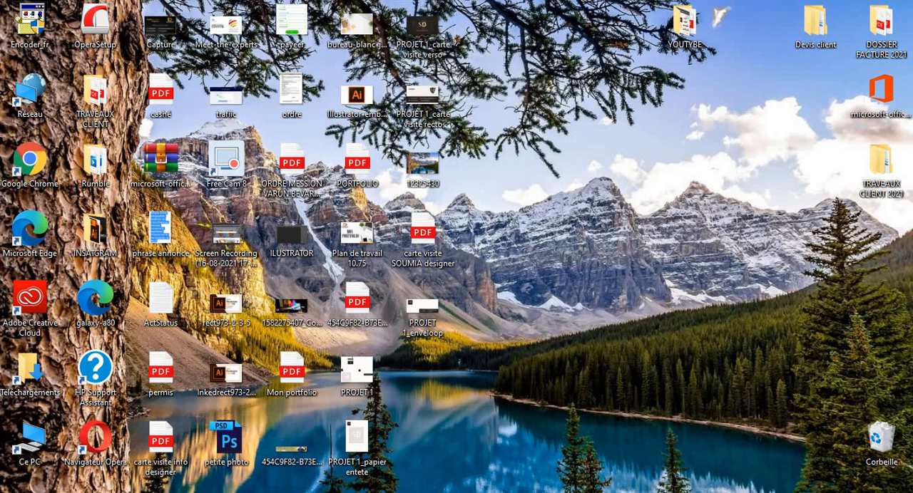
left_click(333, 491)
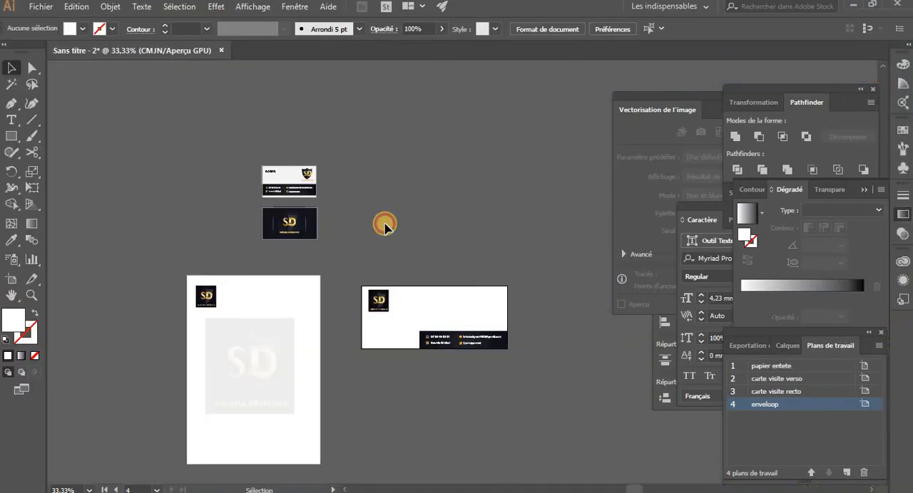